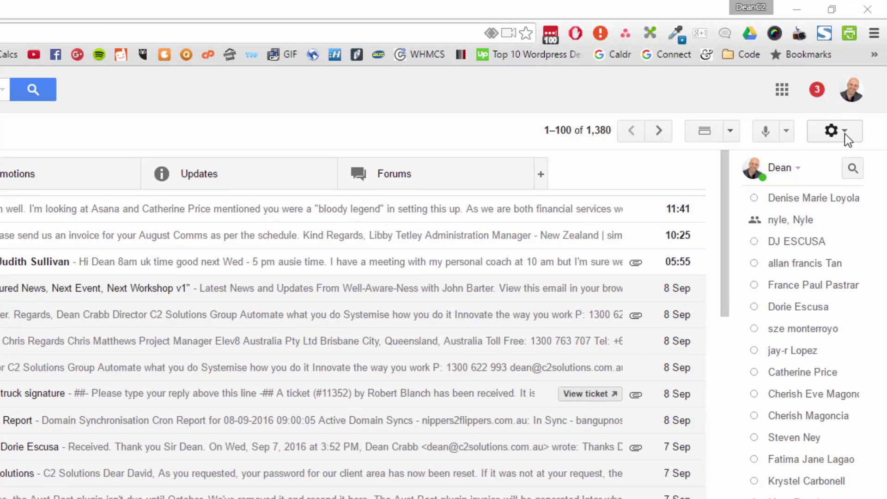
Open Gmail's Labs settings and scroll through the enabled experiments, including Canned Responses and Preview Pane
left_click(845, 138)
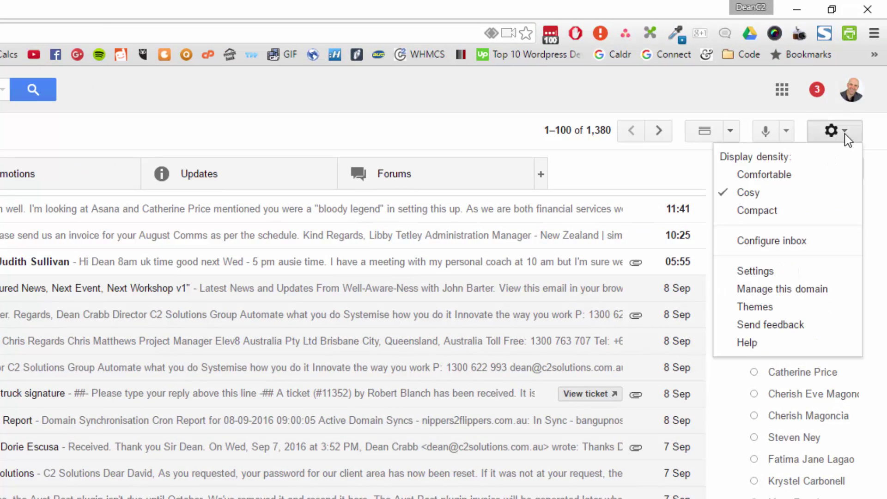
left_click(777, 274)
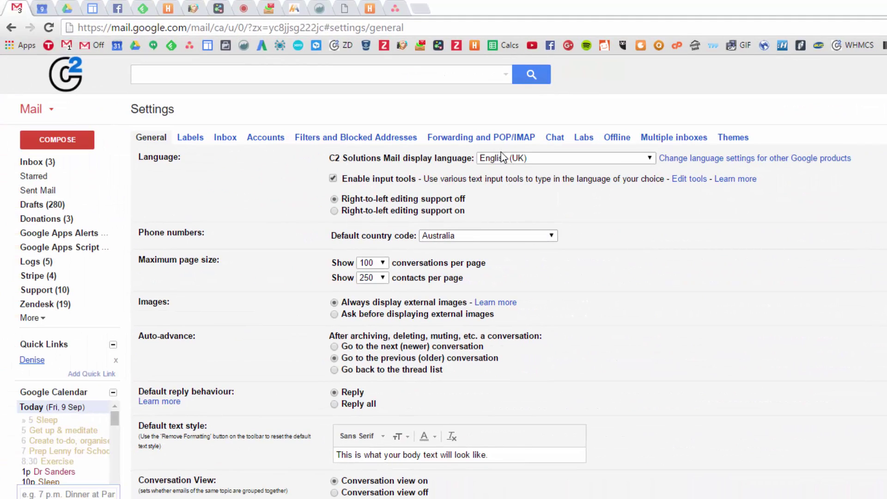
left_click(582, 139)
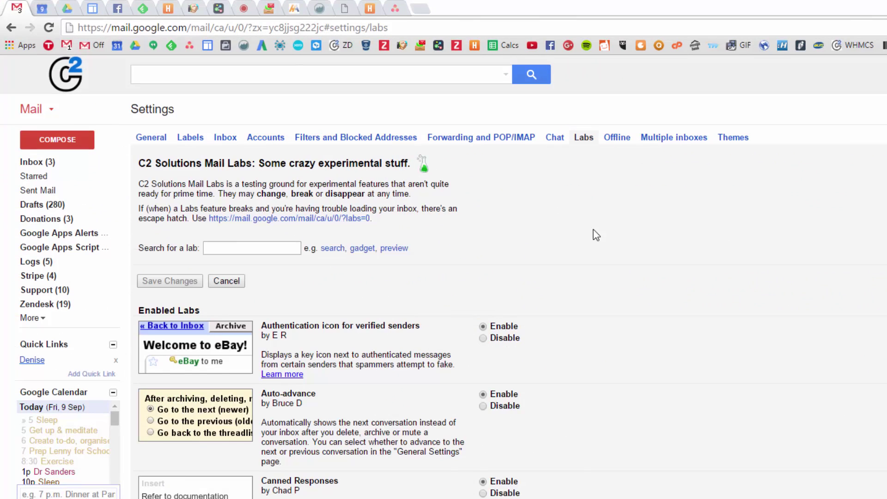
scroll(594, 229, "down", 3)
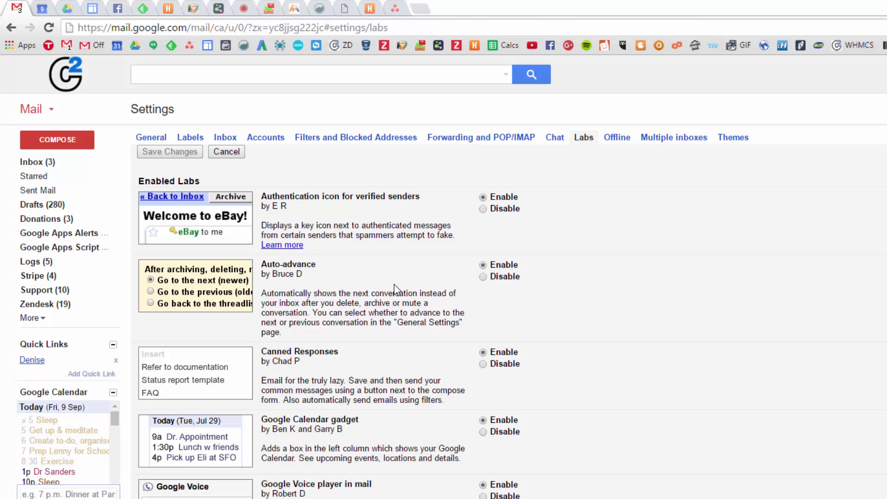
scroll(415, 284, "down", 2)
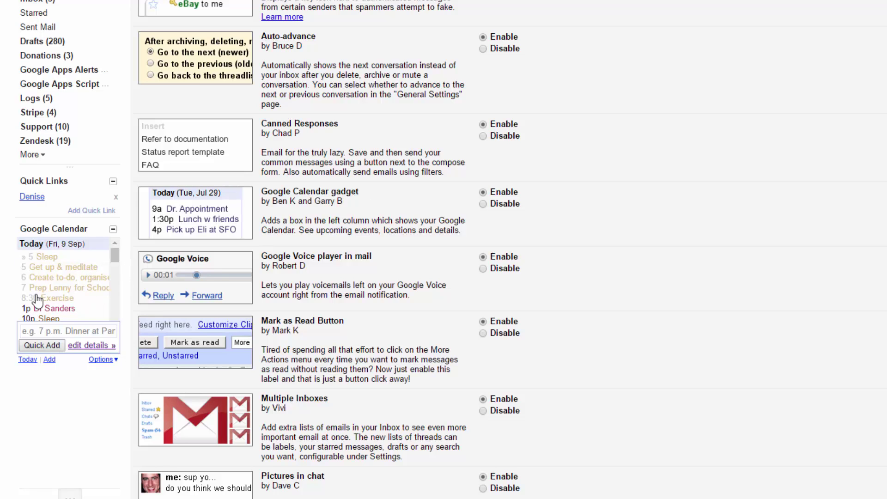
scroll(346, 259, "down", 1)
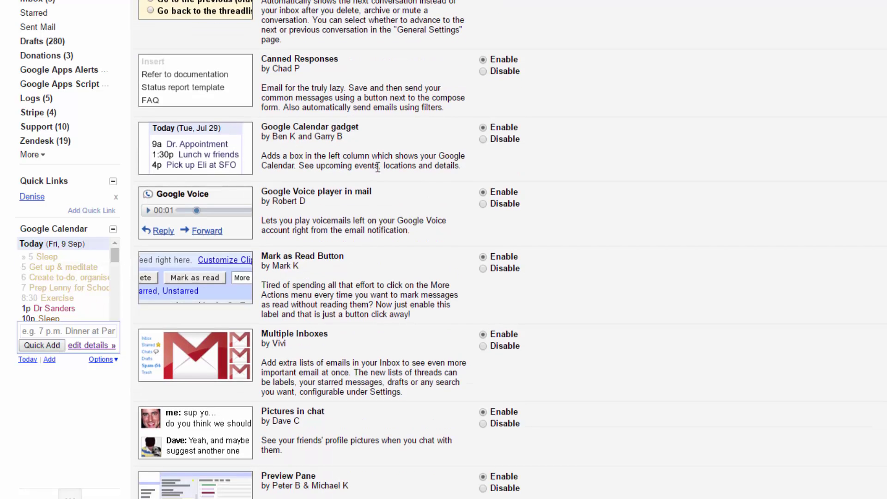
scroll(435, 198, "down", 1)
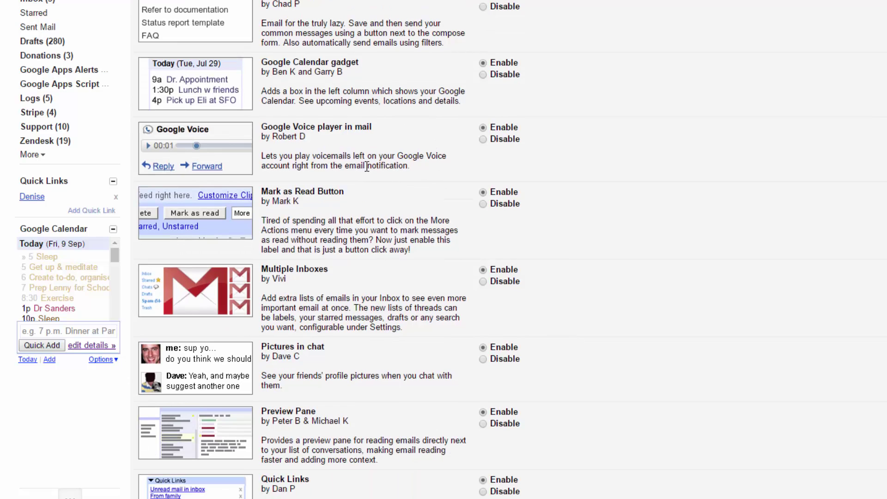
scroll(367, 164, "down", 2)
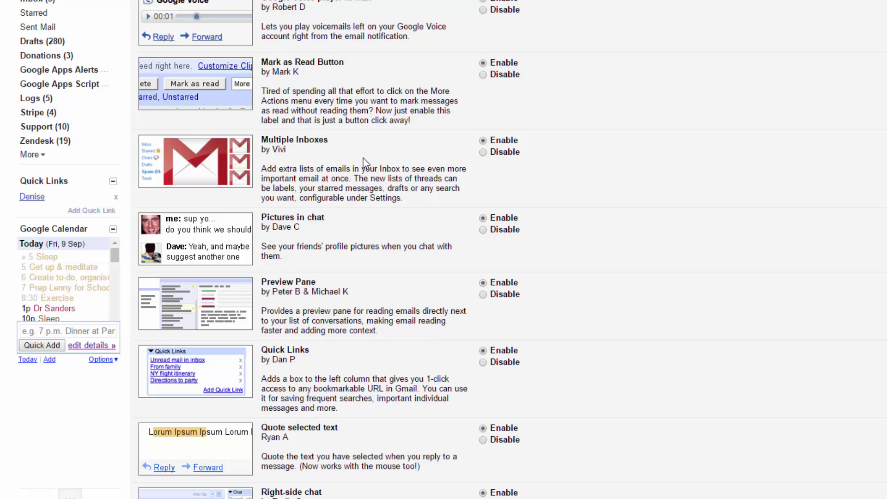
scroll(363, 162, "down", 3)
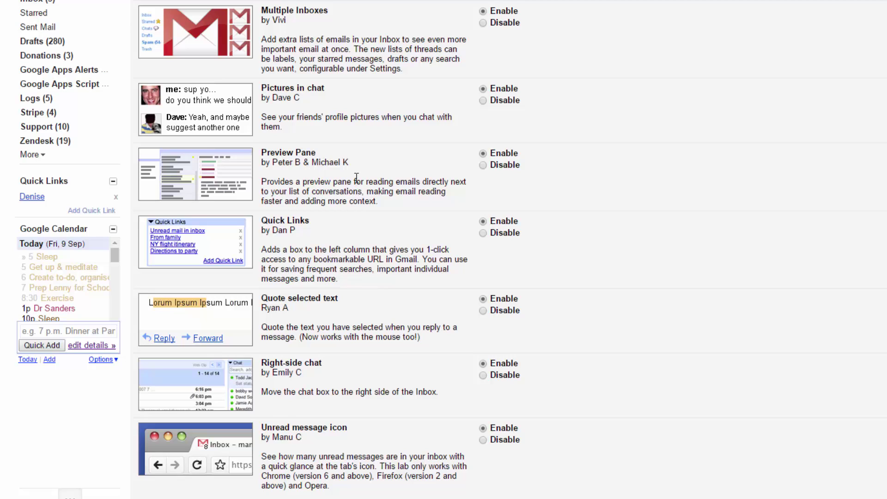
scroll(357, 178, "down", 3)
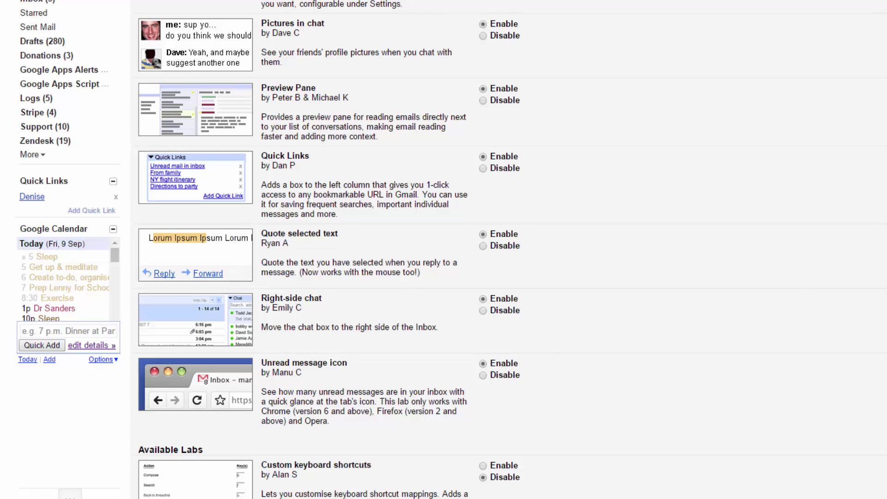
scroll(670, 330, "down", 2)
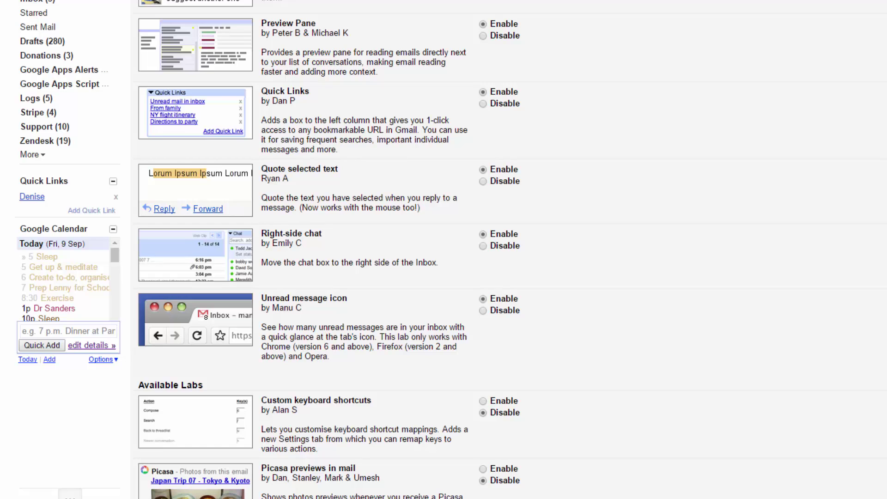
scroll(367, 306, "up", 2)
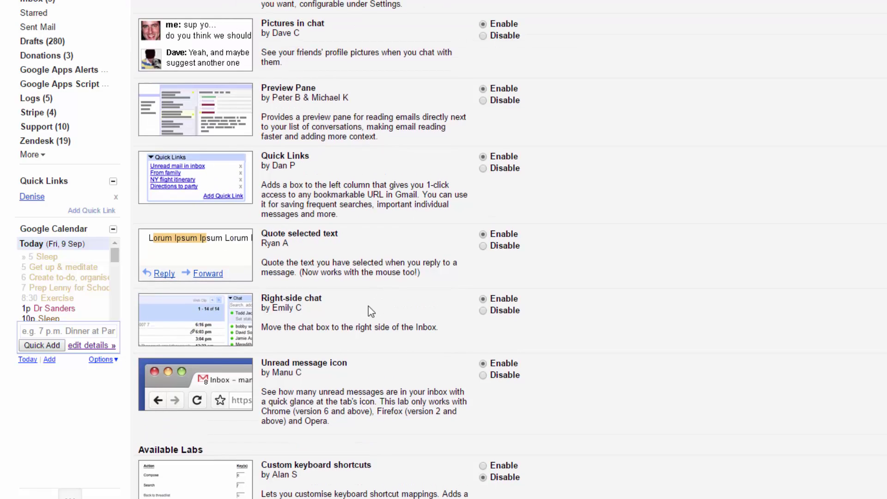
scroll(368, 306, "up", 14)
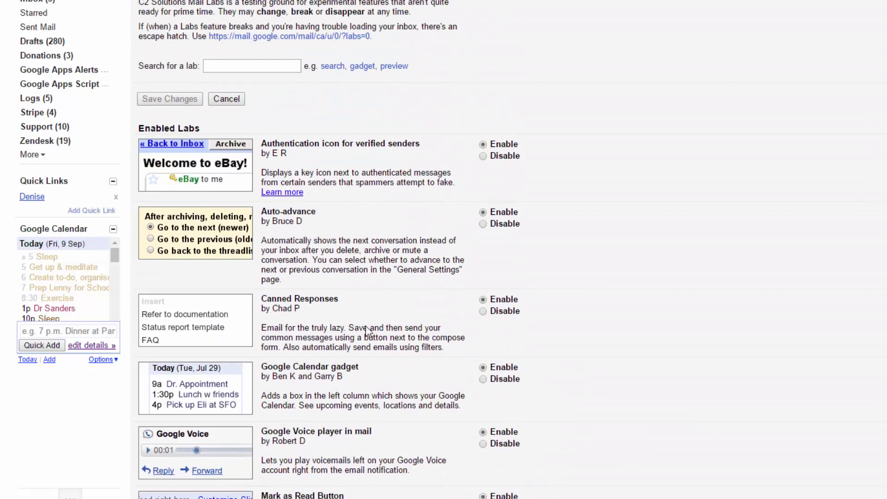
scroll(368, 331, "up", 1)
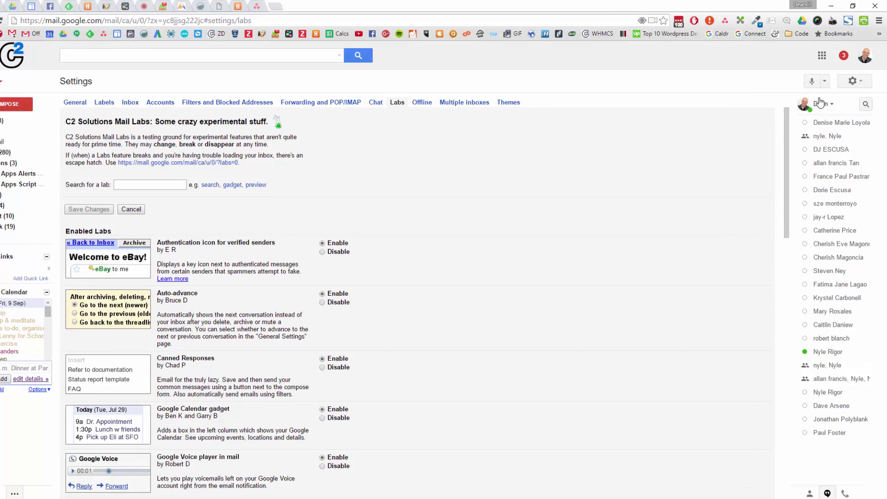
Open Chrome's Extensions page and view the Actions for Gmail (beta) Web Store listing
left_click(876, 35)
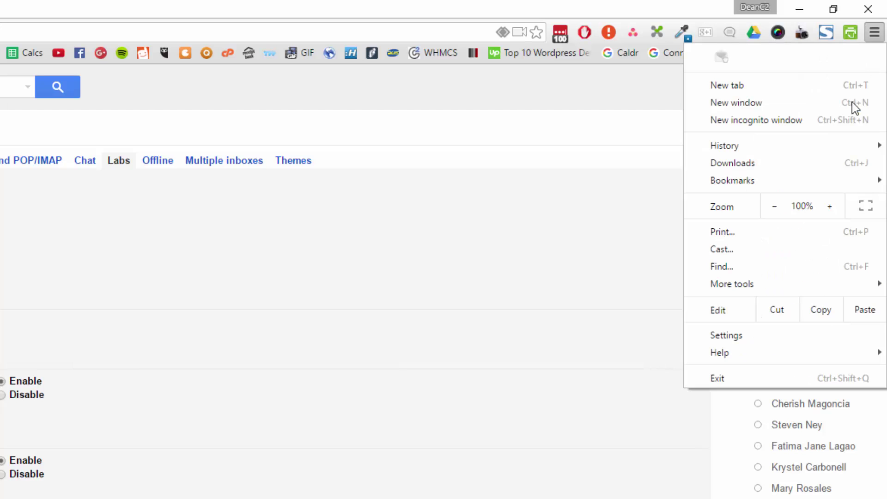
mouse_move(784, 285)
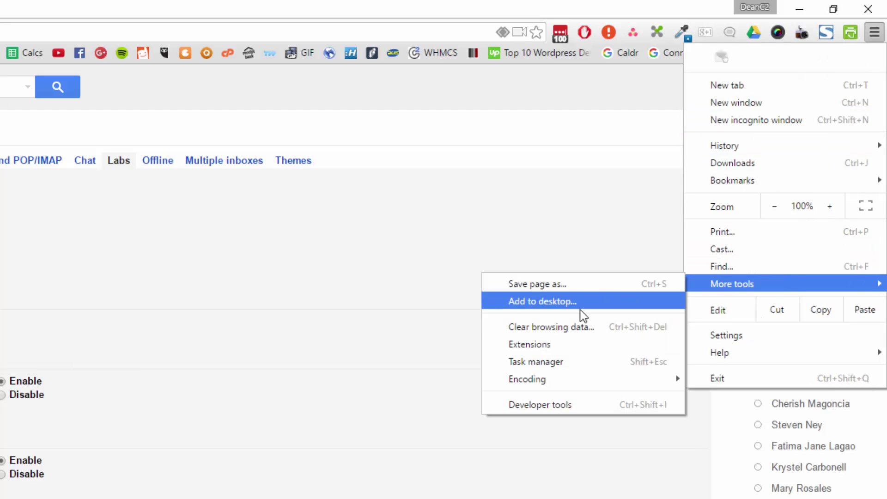
left_click(568, 346)
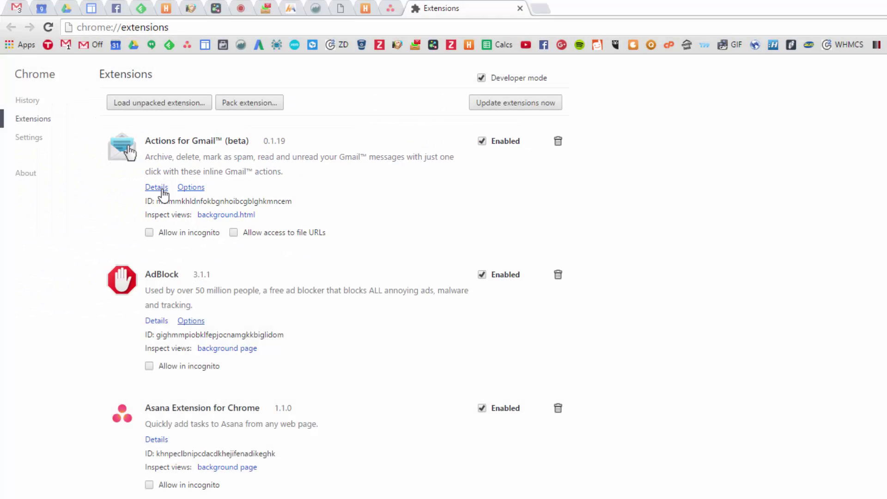
left_click(162, 189)
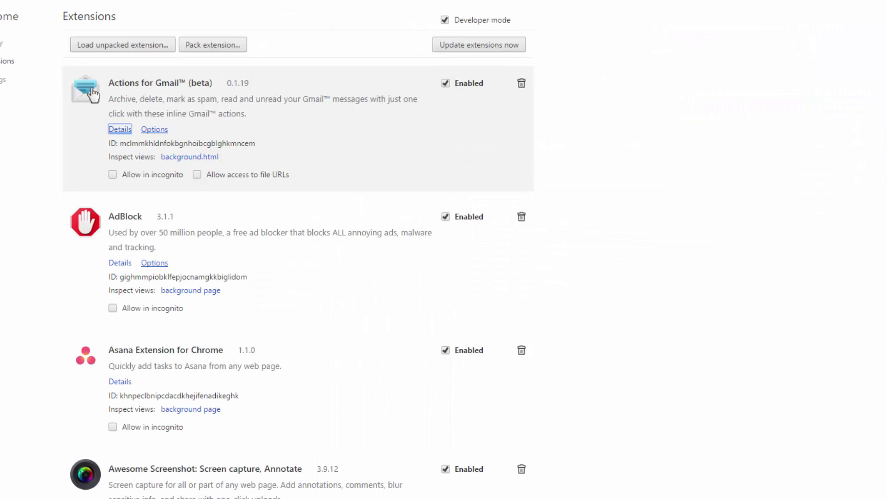
View the Email Dictation extension's Web Store listing, then switch back to the Gmail tab
scroll(217, 231, "down", 10)
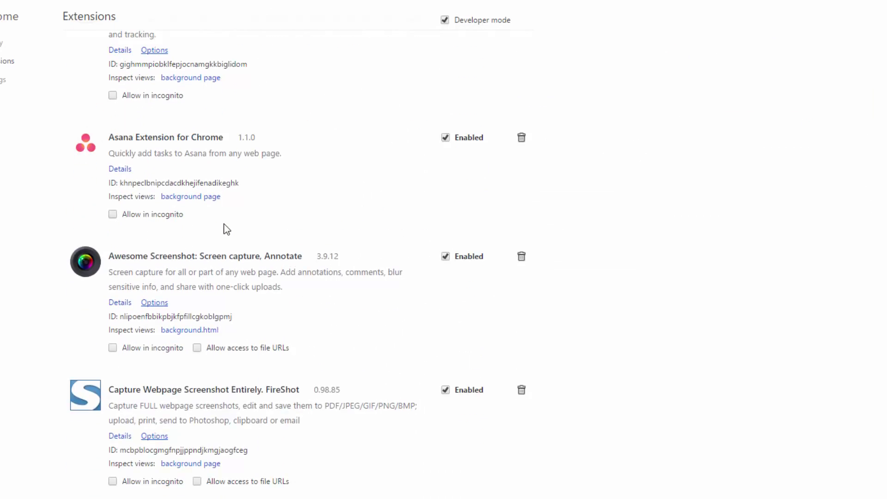
scroll(227, 229, "down", 7)
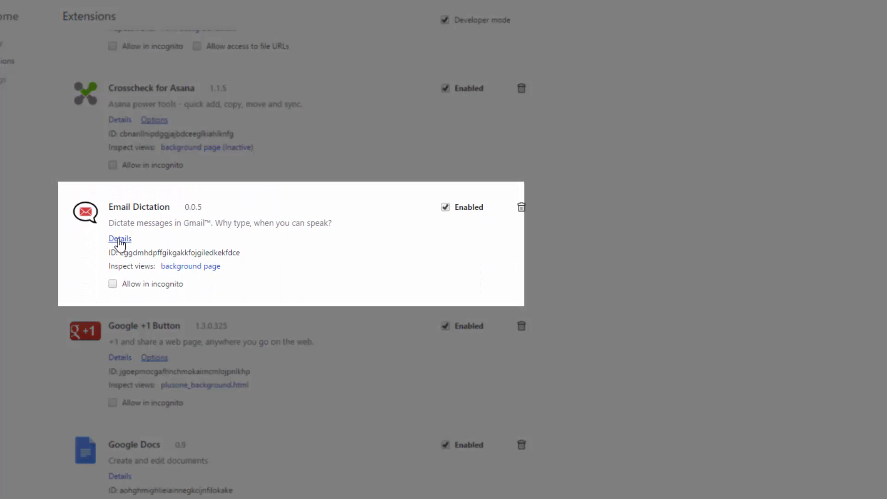
left_click(120, 238)
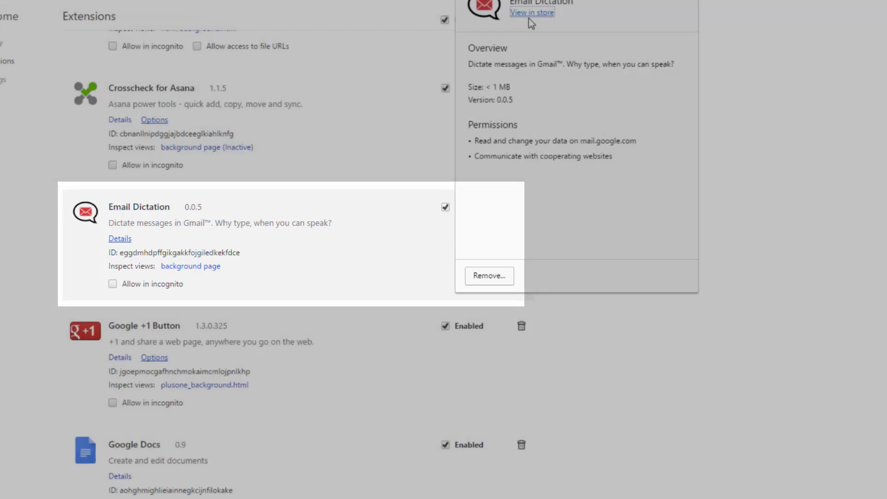
left_click(529, 18)
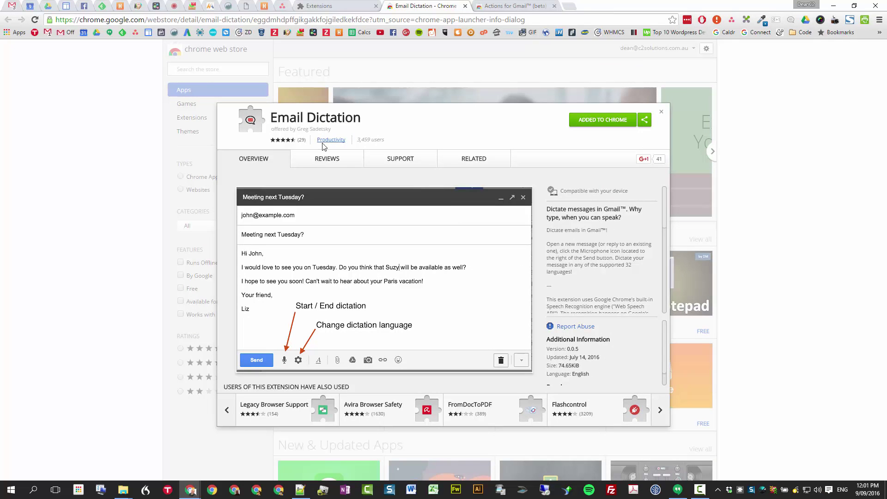
left_click(12, 7)
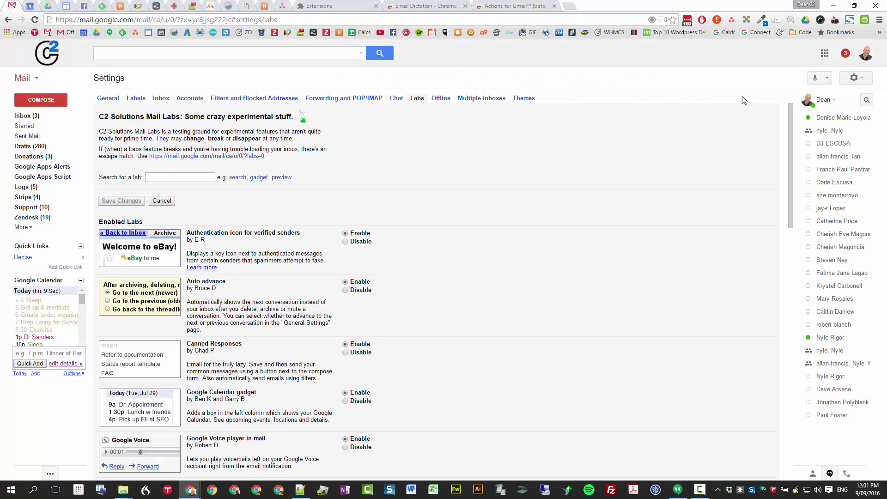
Open Gmail's General settings and scroll to the Preview Pane mark-as-read option, After 20 seconds
left_click(856, 77)
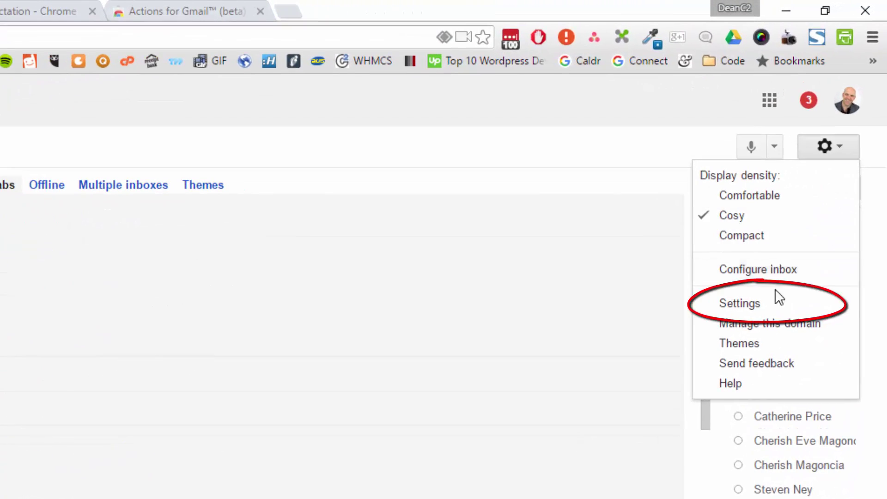
left_click(774, 302)
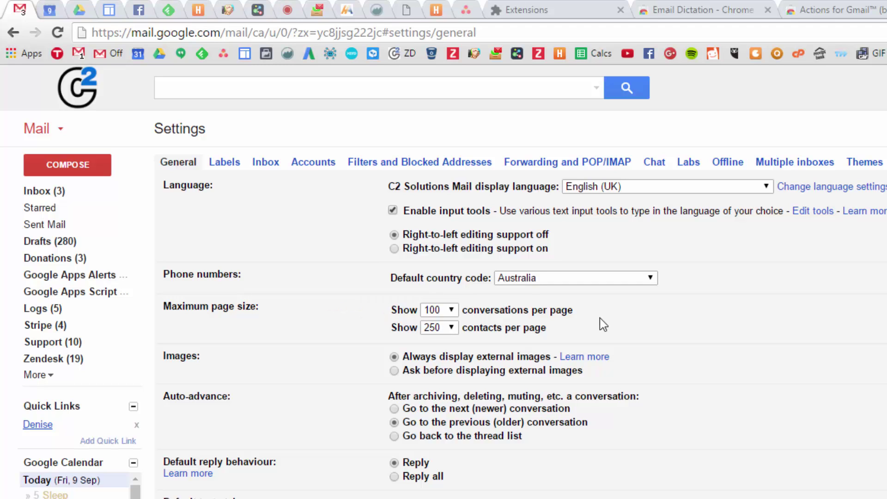
scroll(600, 317, "down", 3)
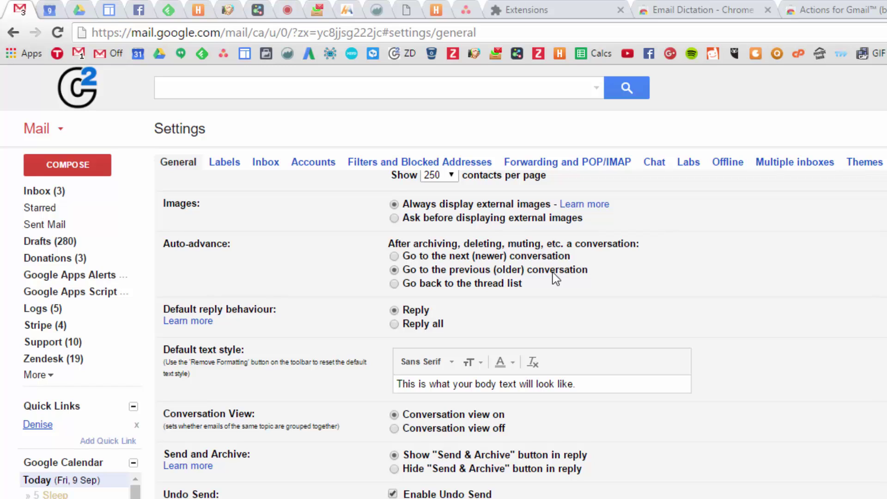
scroll(552, 273, "down", 2)
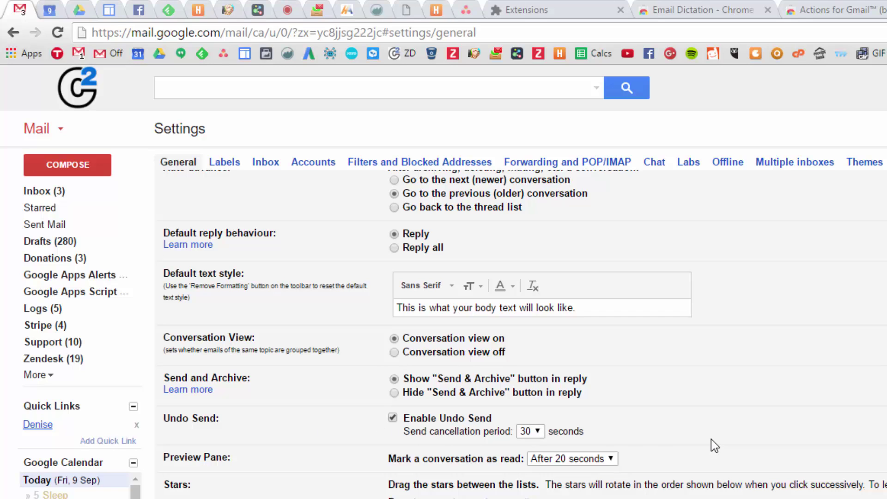
scroll(714, 439, "down", 2)
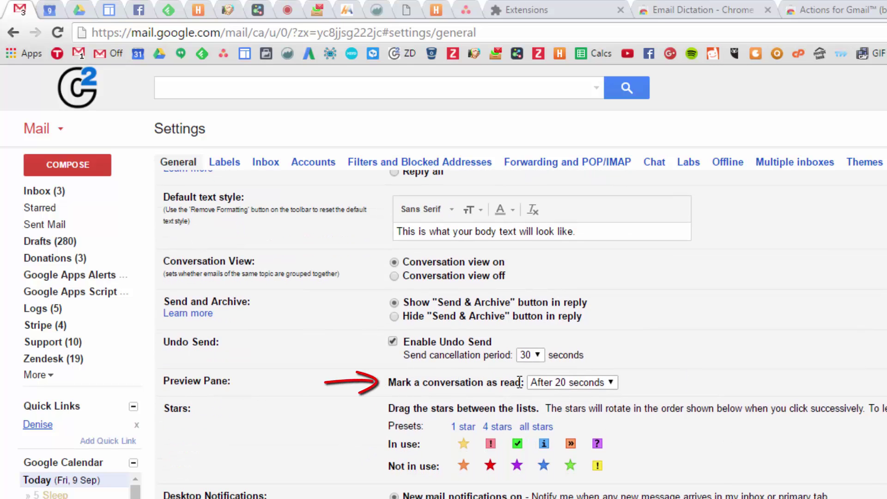
scroll(712, 404, "up", 4)
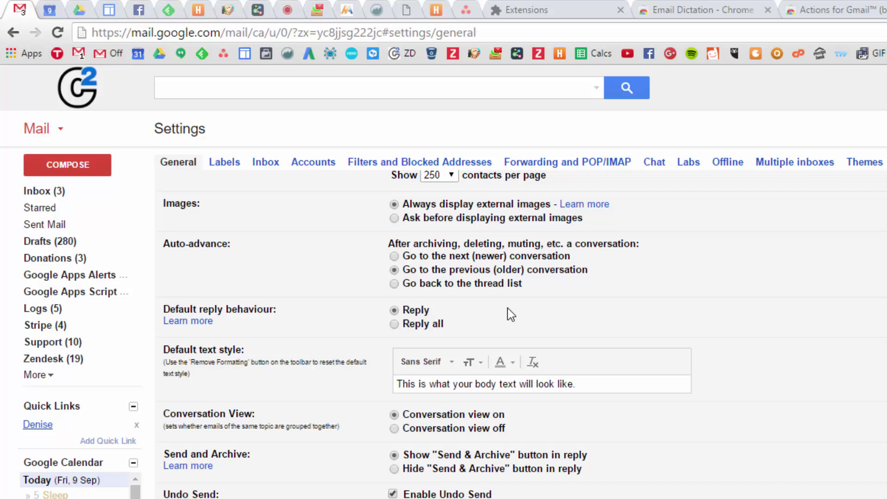
scroll(508, 313, "up", 2)
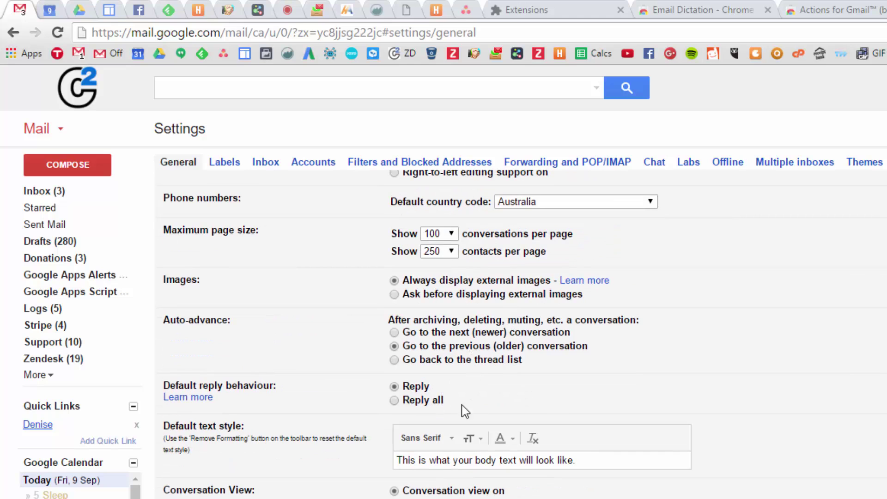
scroll(578, 376, "down", 3)
scroll(612, 375, "down", 5)
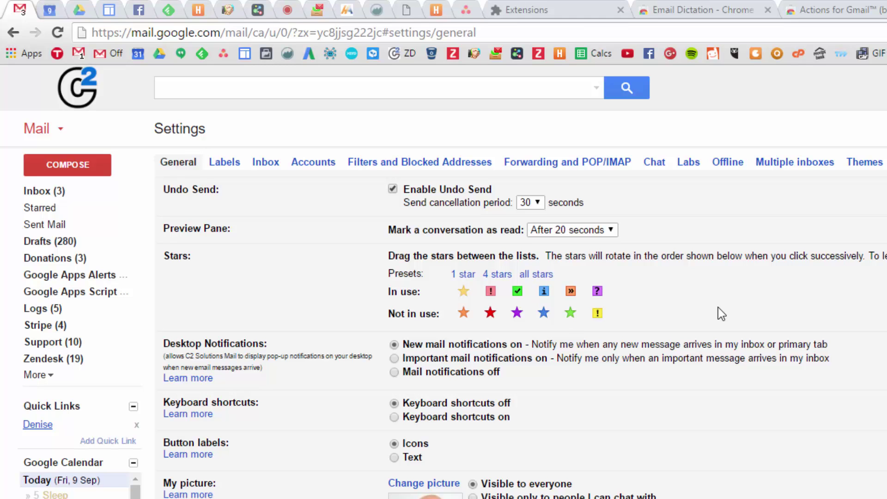
scroll(718, 307, "down", 6)
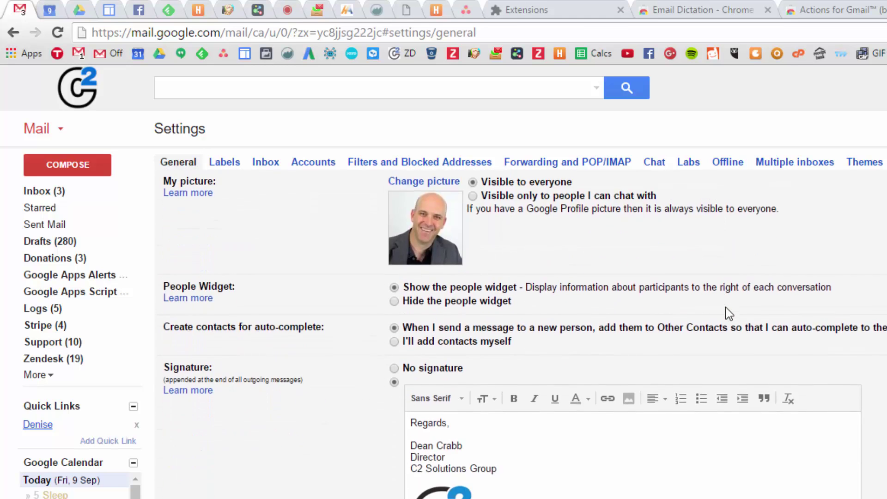
scroll(729, 313, "down", 4)
scroll(730, 307, "down", 3)
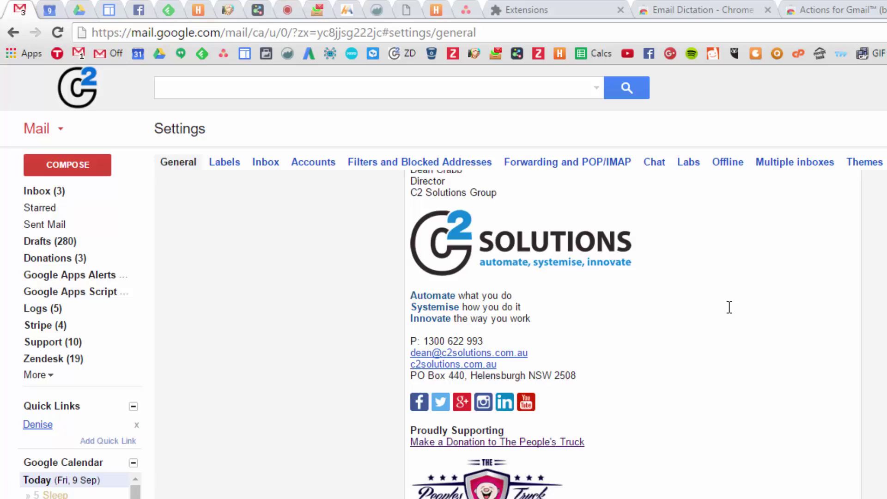
scroll(729, 307, "down", 2)
scroll(729, 307, "up", 7)
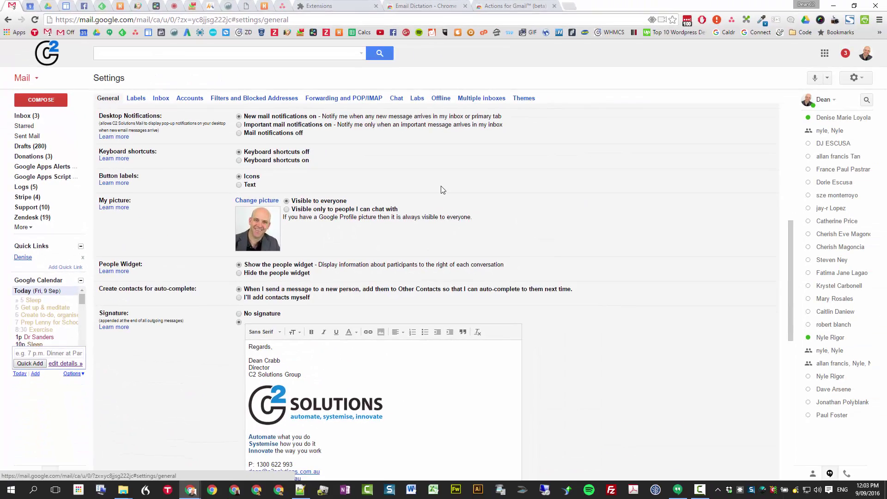
scroll(441, 190, "up", 8)
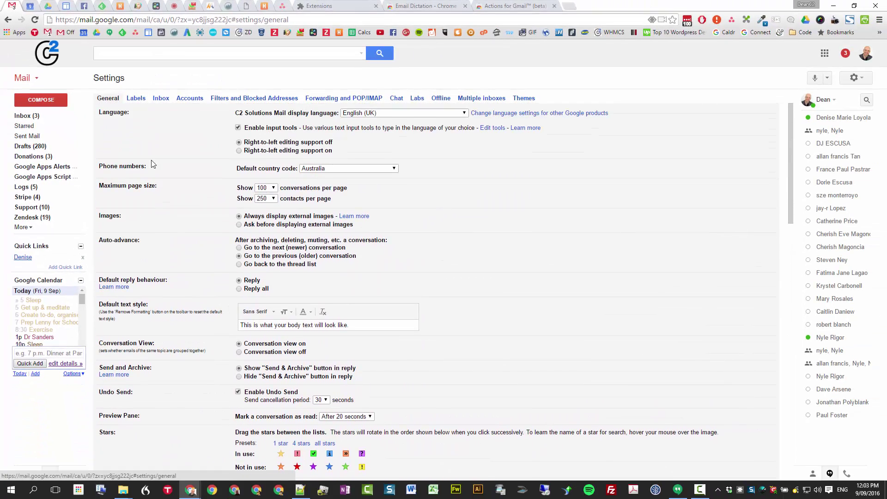
Open the Thirroul Academy email from the inbox's Updates tab
left_click(35, 117)
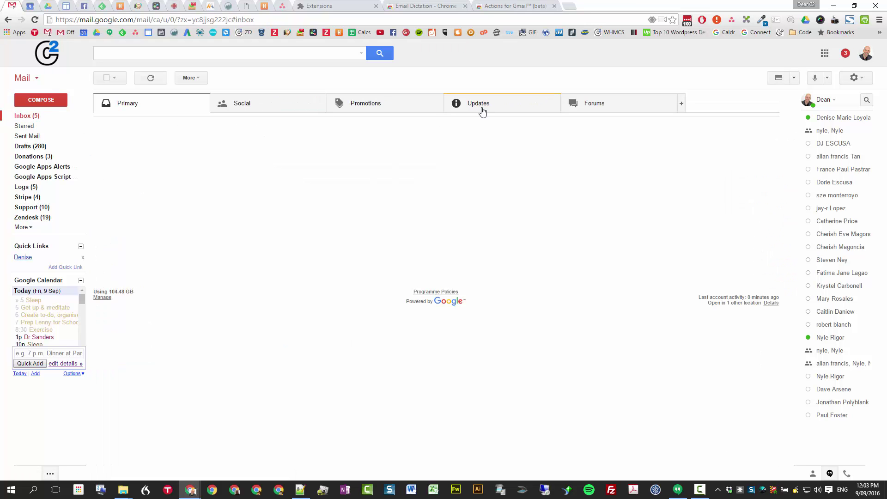
left_click(484, 112)
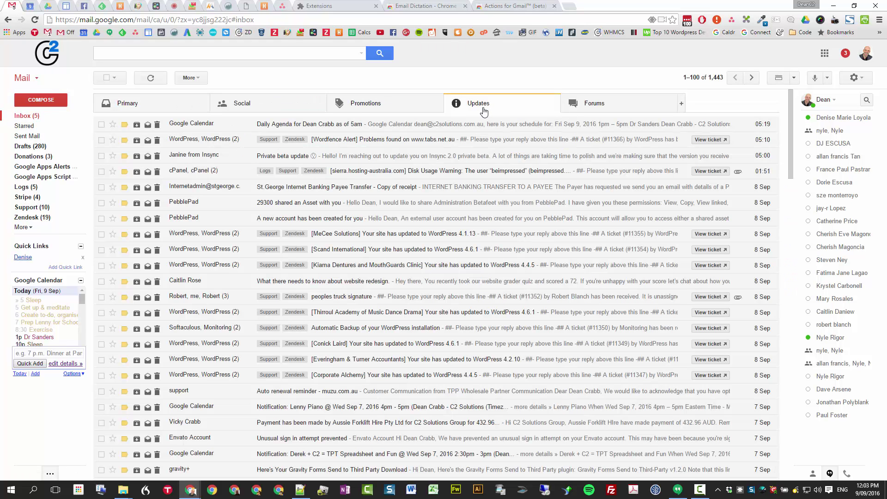
left_click(233, 314)
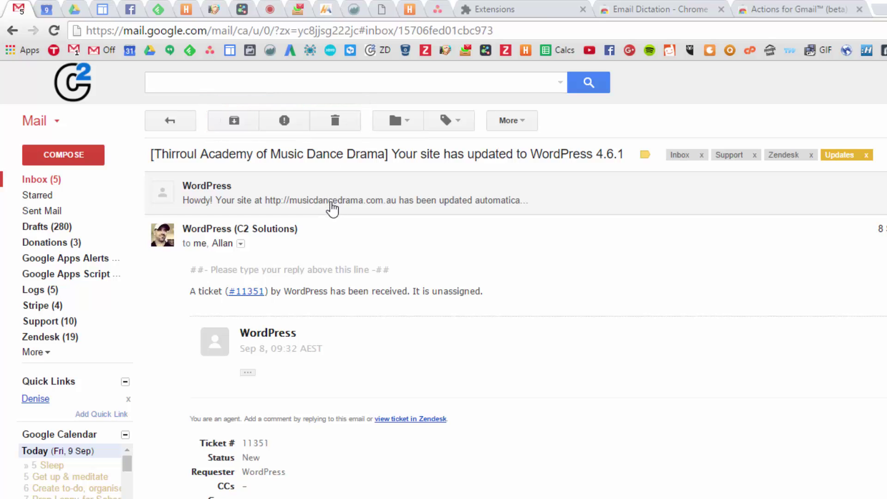
Archive four update conversations, bin Corporate Alchemy, and return to the Updates list
left_click(235, 121)
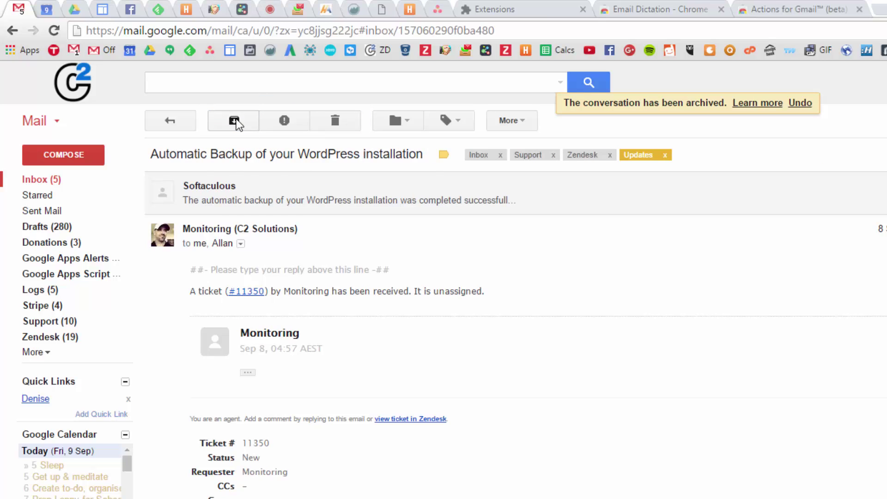
left_click(236, 123)
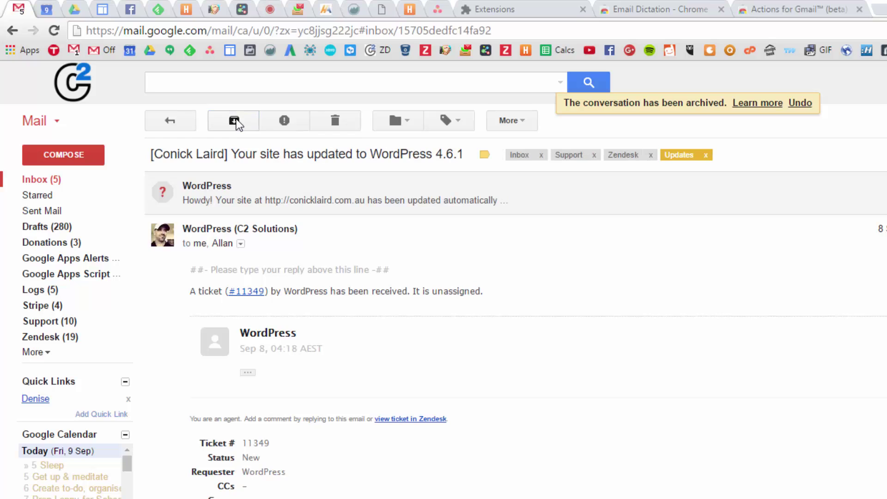
left_click(235, 122)
left_click(235, 123)
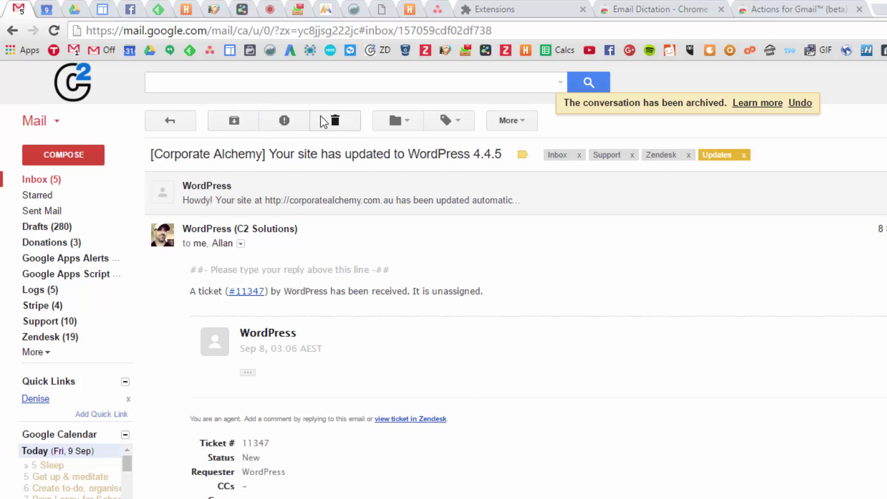
left_click(332, 123)
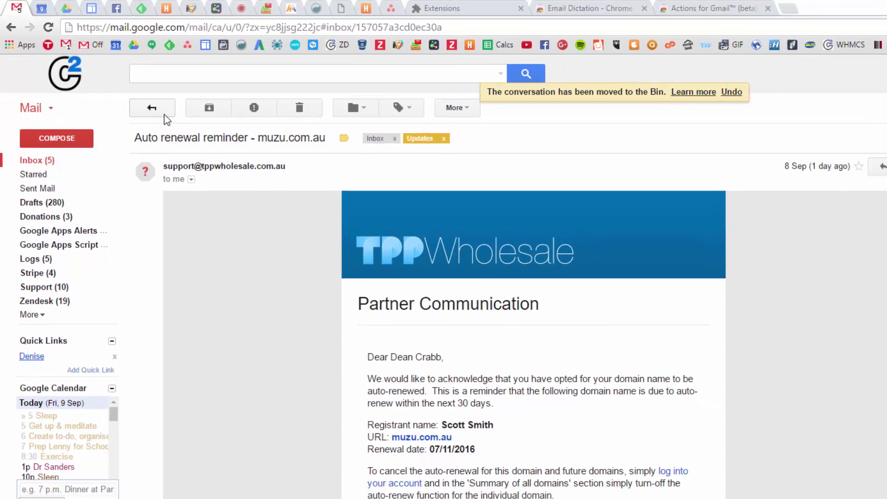
left_click(170, 120)
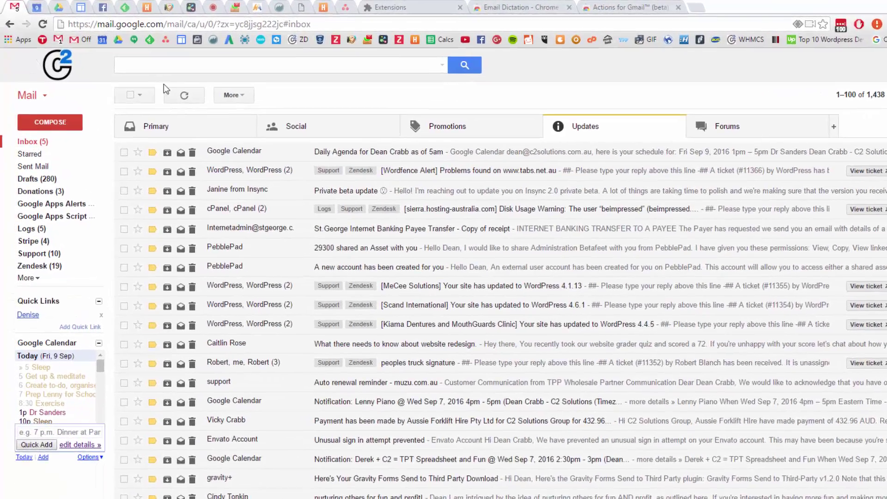
Search the mailbox for 'c2 intranet'
left_click(138, 56)
type("c2")
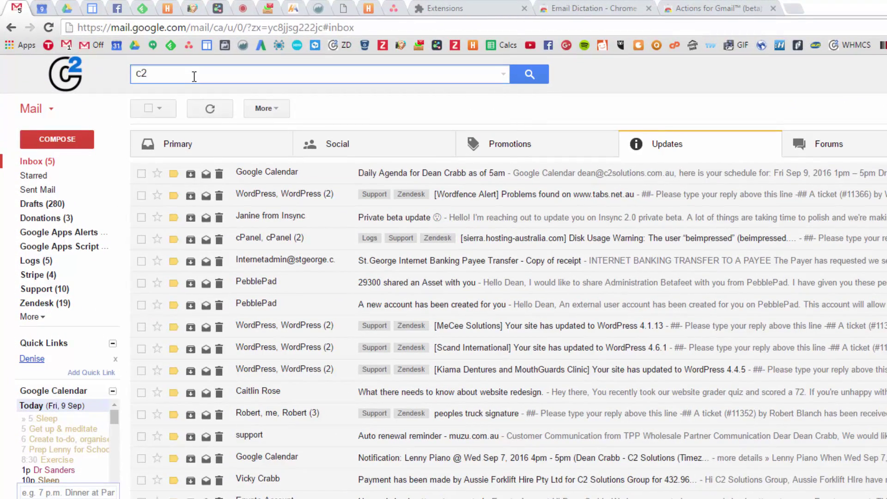
type(" intranet")
key("Return")
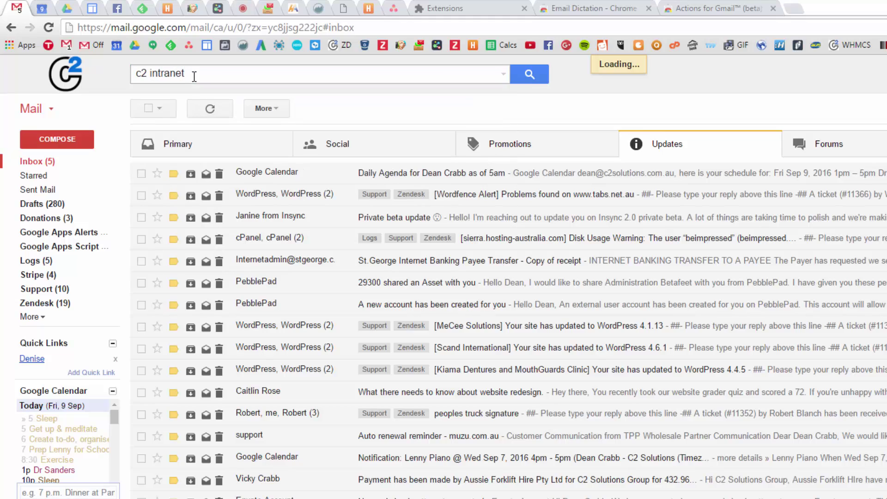
Select eight results, Client Details for Project through Zendesk Regular Maintenance, and mark them read
scroll(340, 234, "down", 5)
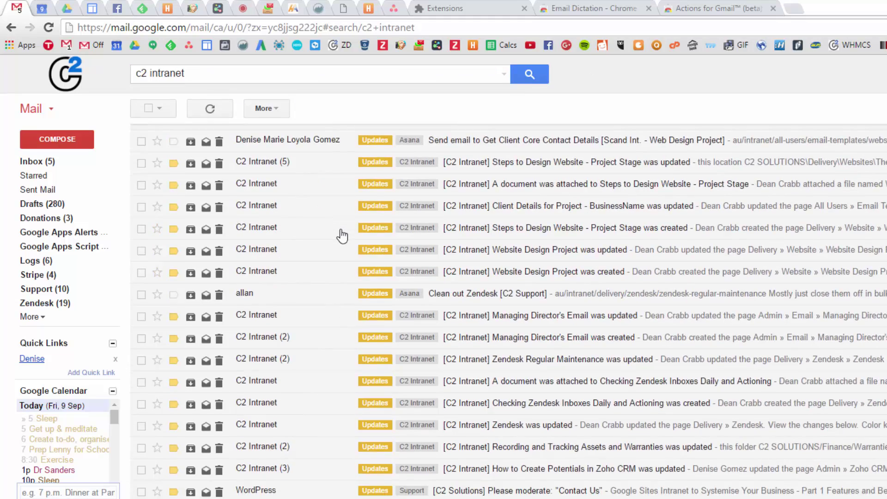
left_click(142, 206)
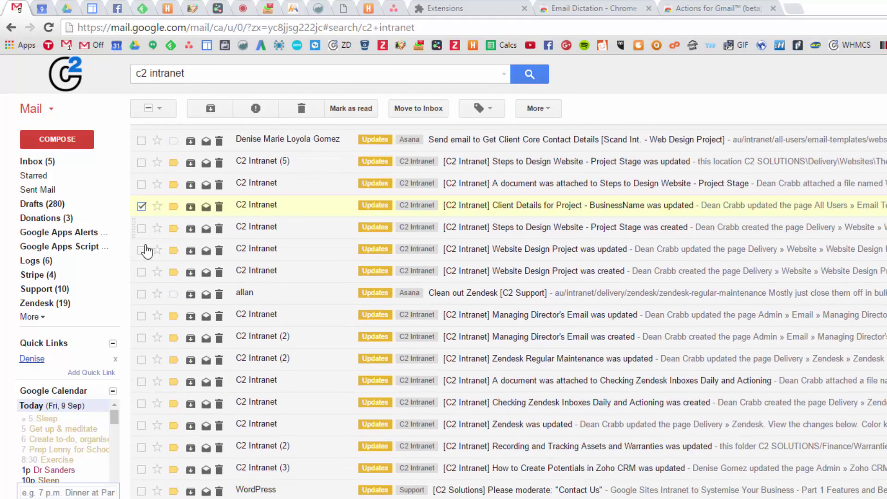
left_click(140, 360, "shift")
left_click(346, 109)
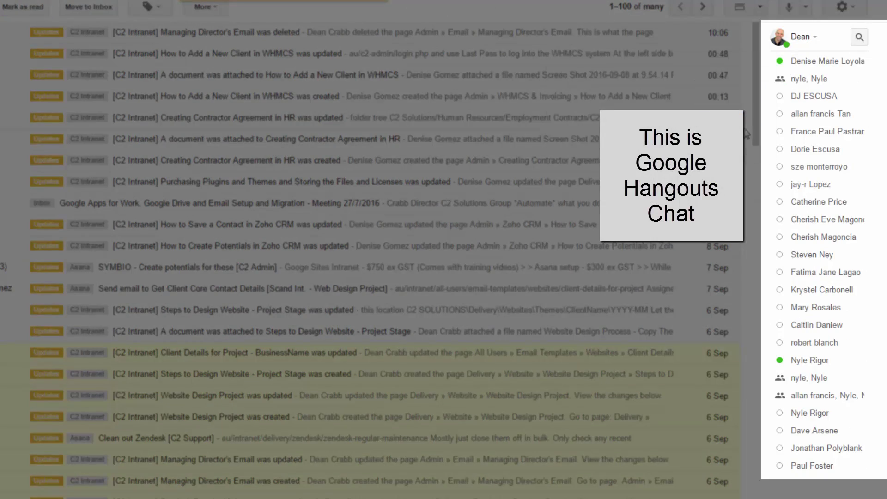
key("shift+i")
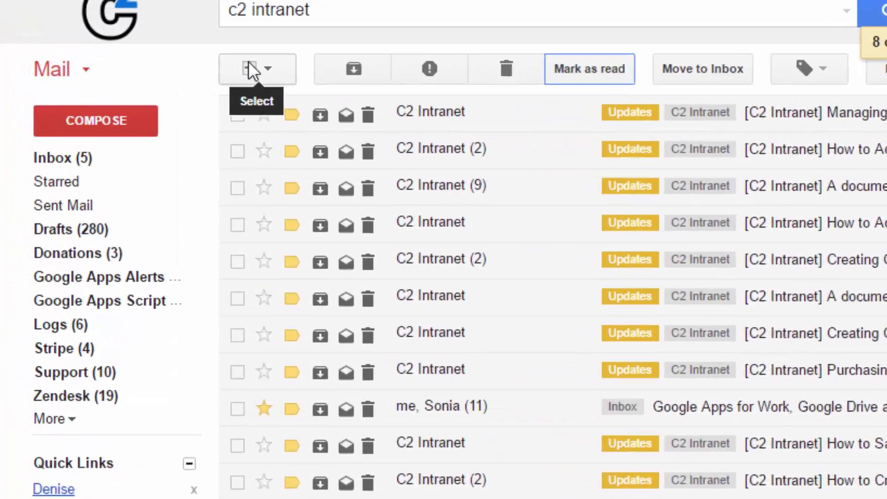
Mark three WHMCS new-client conversations unread and move the 'Email was deleted' notice to the Bin
left_click(107, 78)
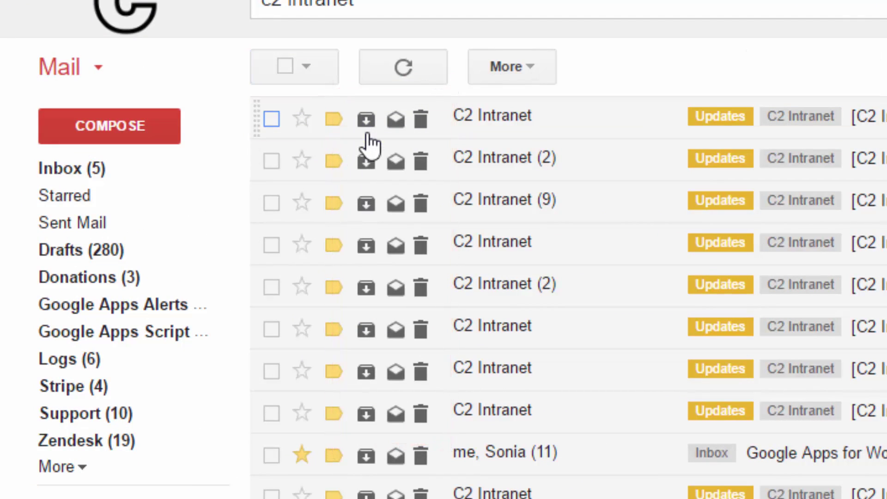
key("x")
left_click(395, 134)
left_click(396, 134)
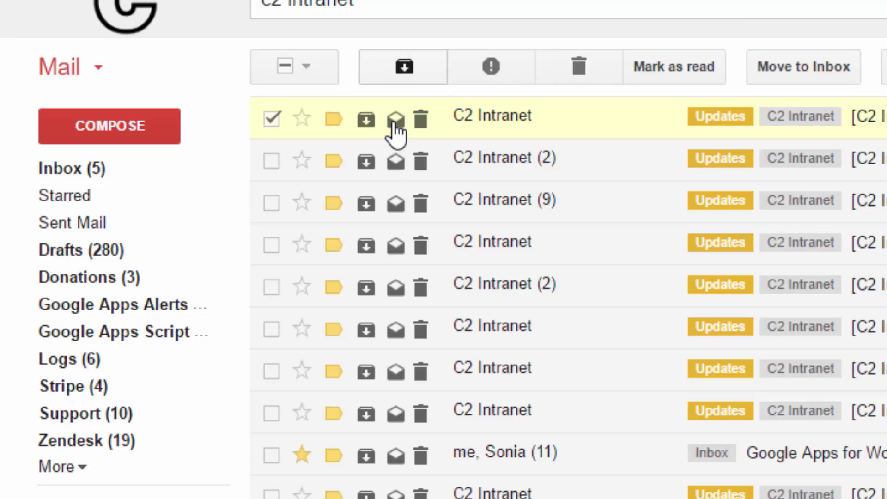
left_click(396, 120)
left_click(396, 162)
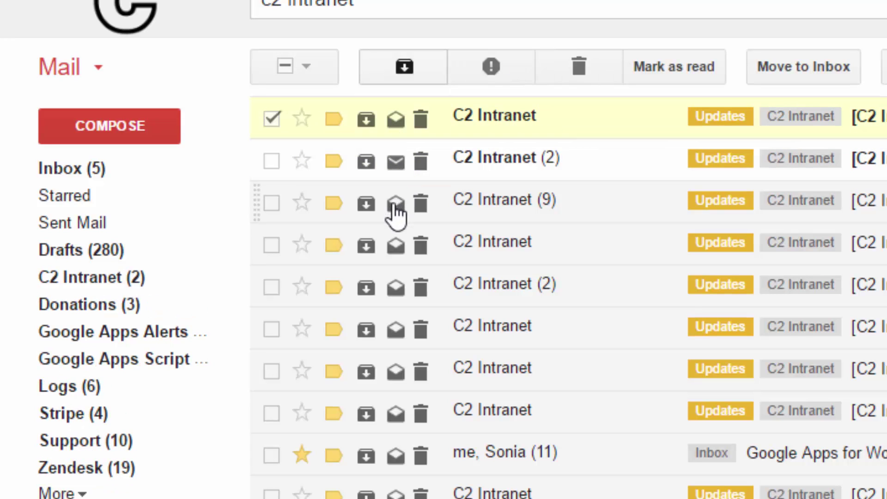
left_click(395, 203)
left_click(396, 249)
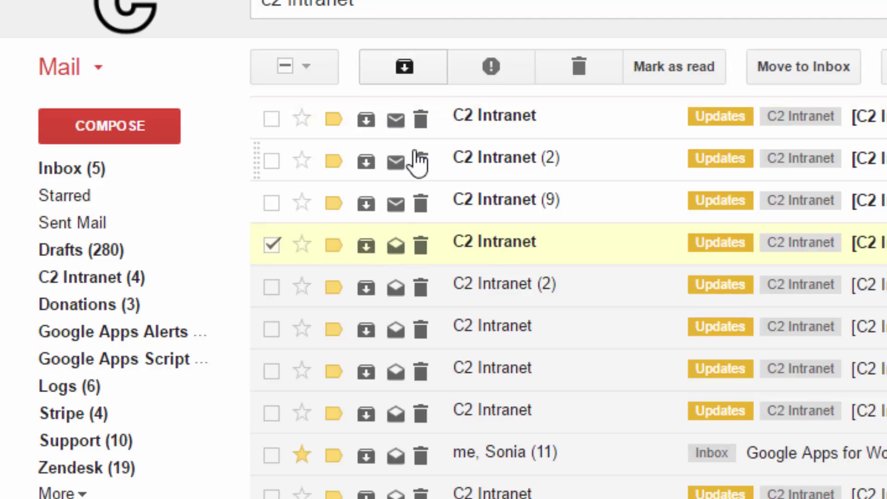
left_click(416, 130)
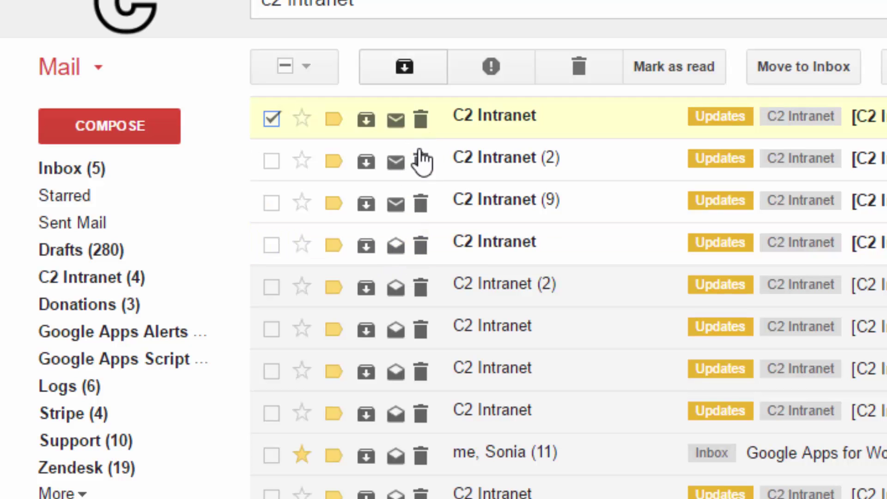
left_click(420, 121)
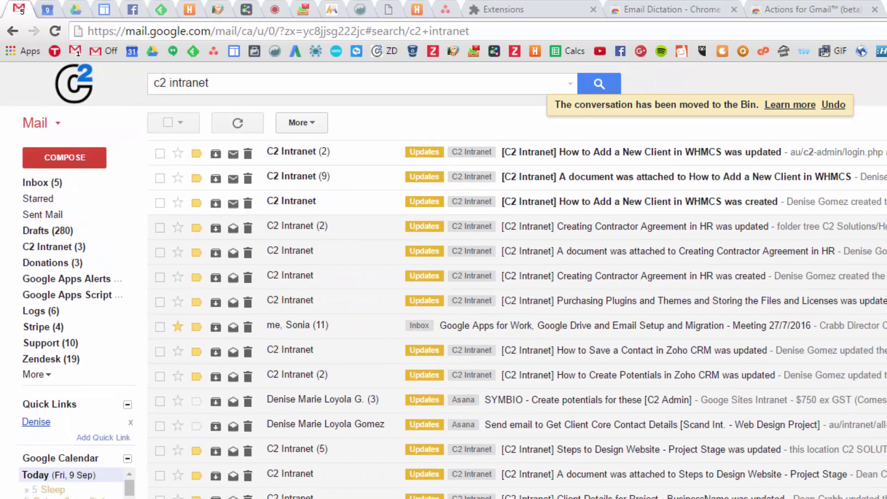
Dictate a draft asking 'How was your weekend?', delete the stray word 'comma', and close it
left_click(67, 162)
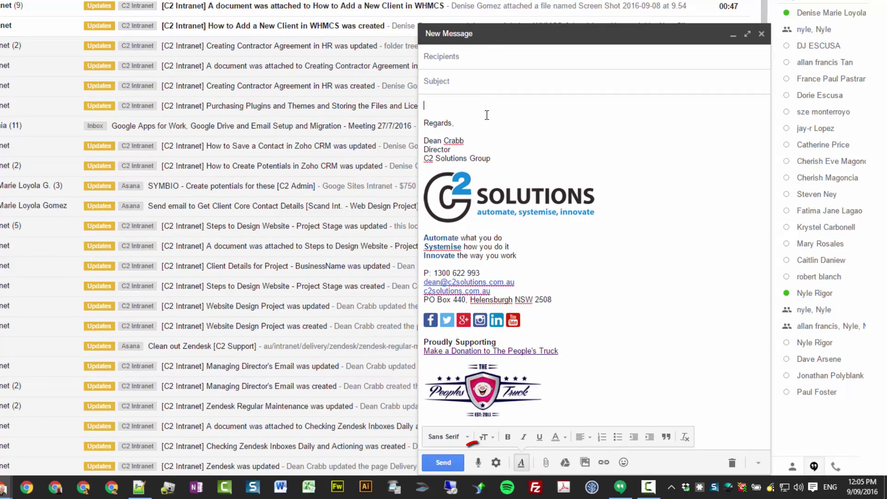
left_click(479, 463)
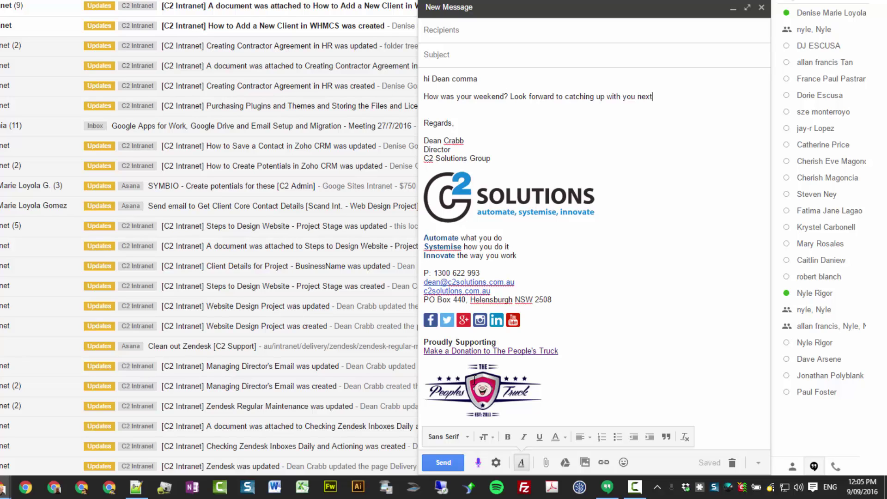
double_click(471, 79)
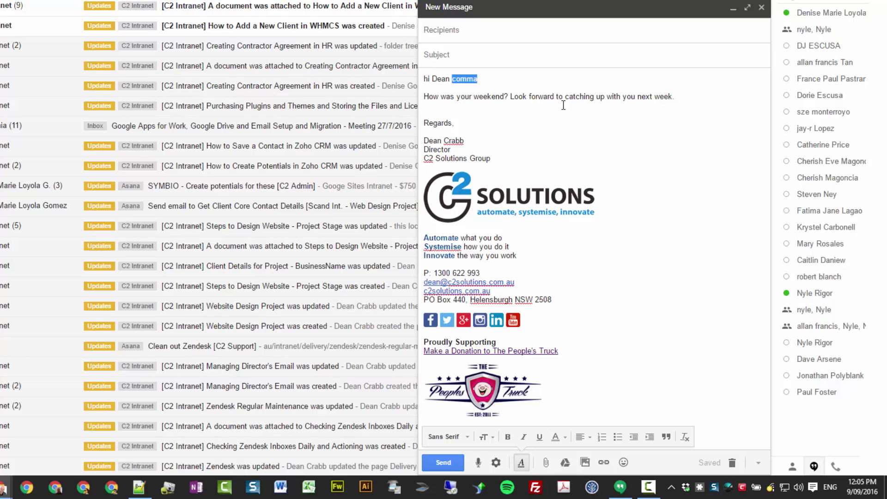
key("BackSpace")
left_click(761, 7)
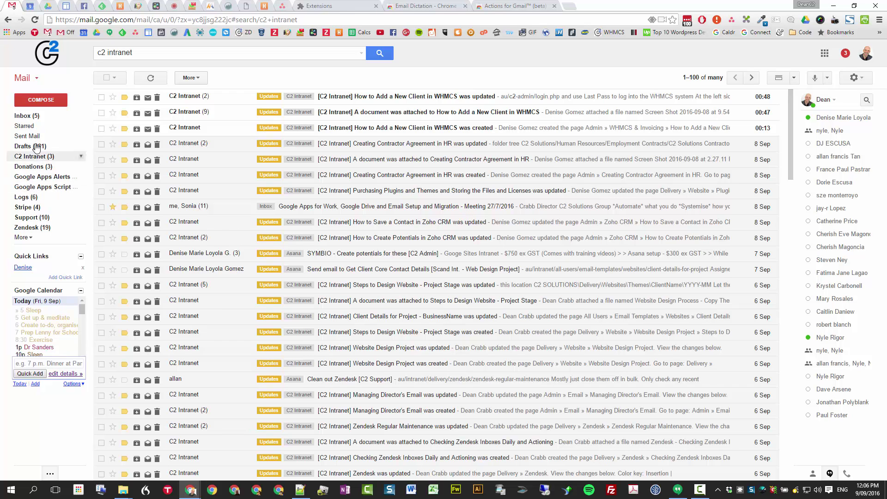
Open the 'PPSR not deregistering' thread, start a reply to an earlier message, then return to Inbox
left_click(28, 115)
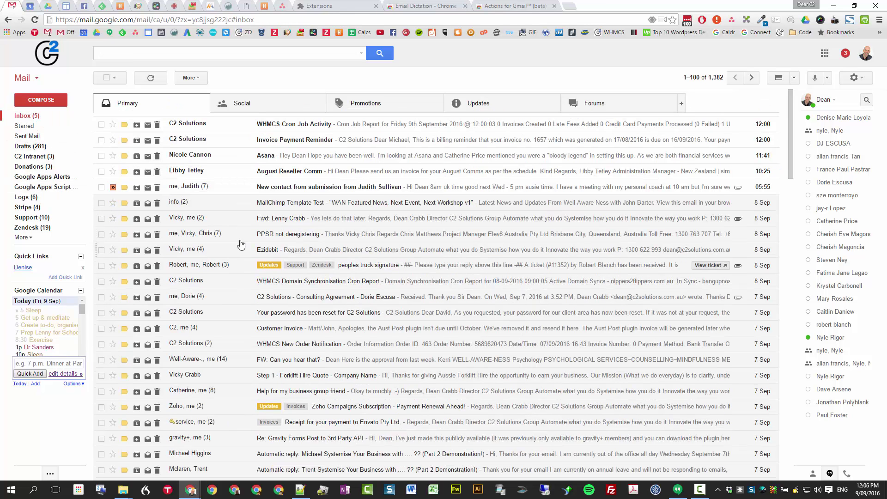
left_click(228, 234)
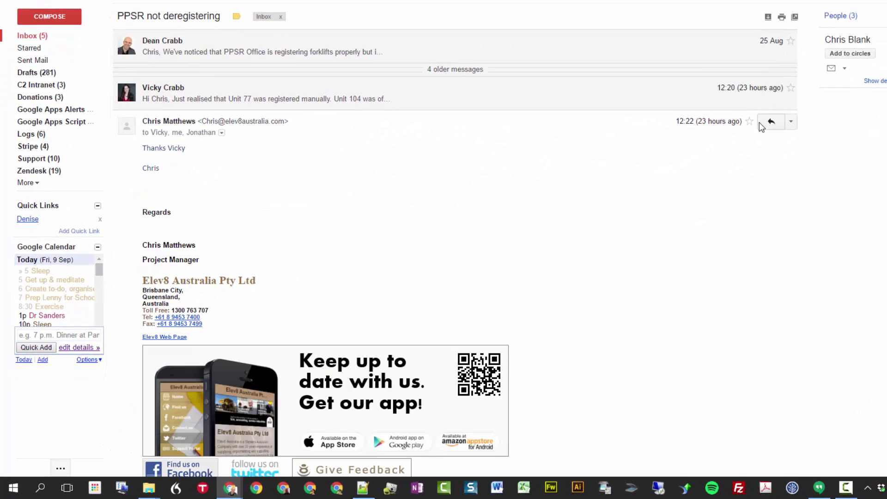
scroll(750, 204, "down", 8)
scroll(748, 218, "up", 8)
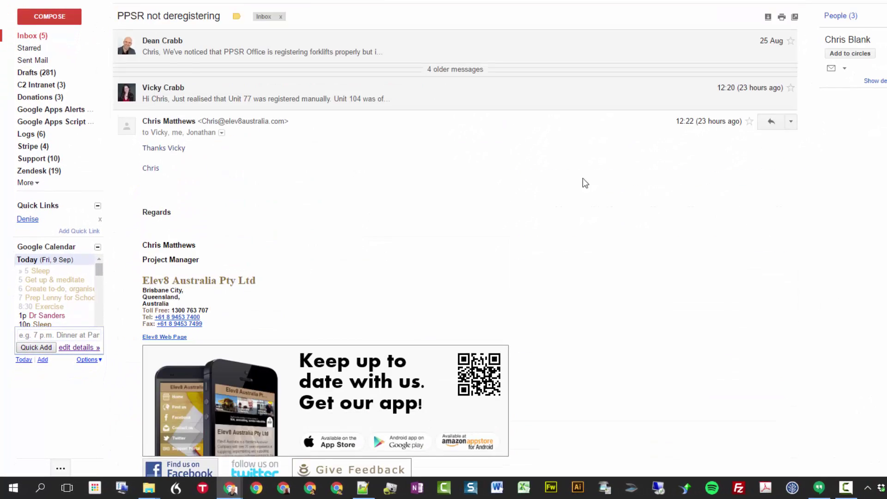
left_click(342, 98)
left_click(770, 89)
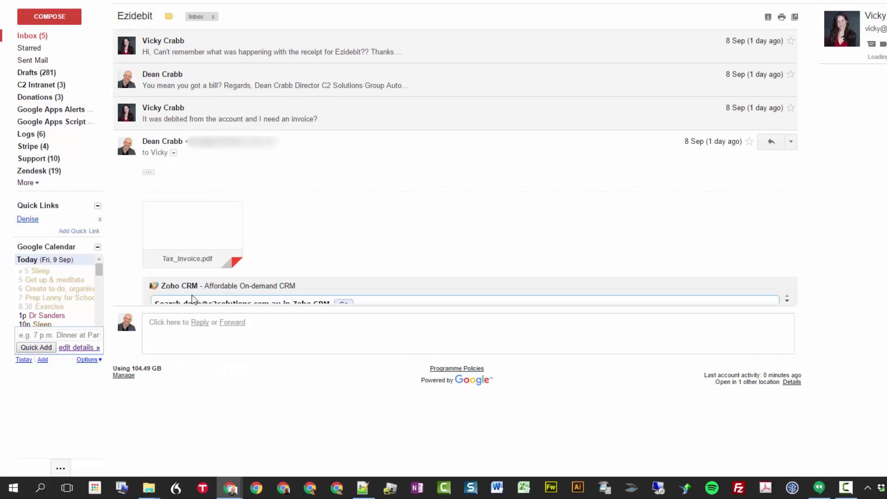
left_click(37, 35)
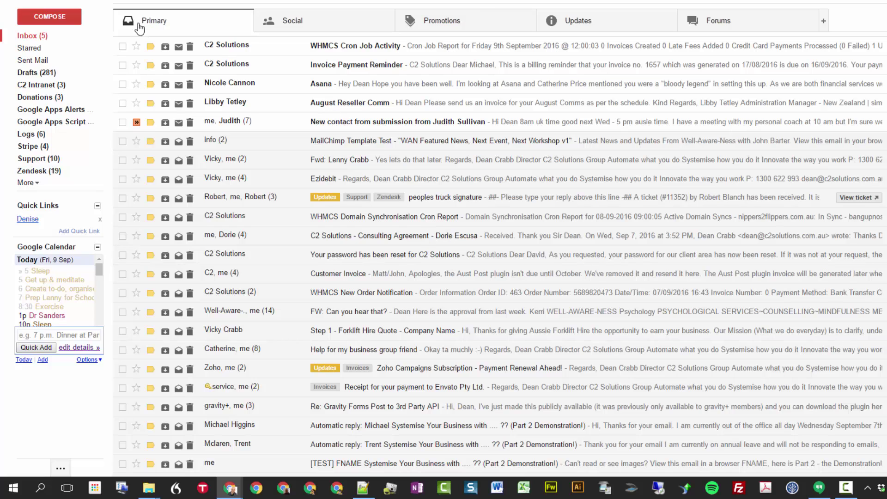
Send an email with subject 'Test' to a suggested contact, then undo the send
left_click(77, 15)
type("denise")
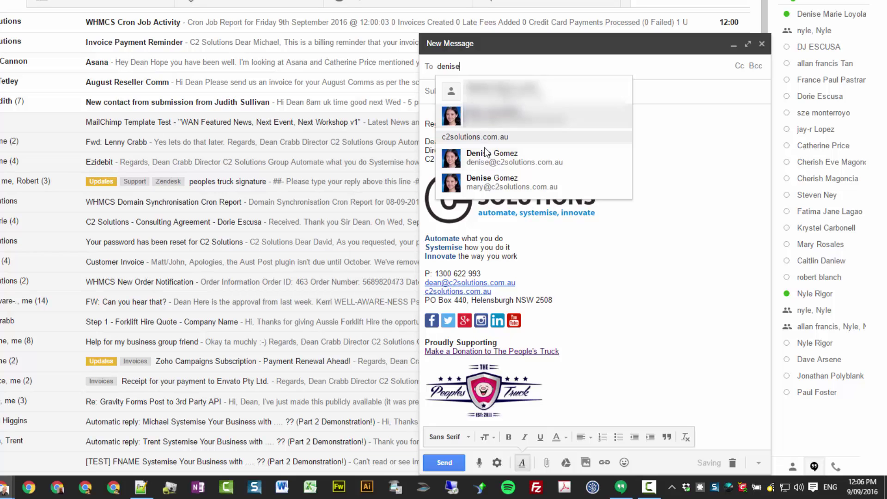
left_click(509, 165)
left_click(508, 90)
type("Test")
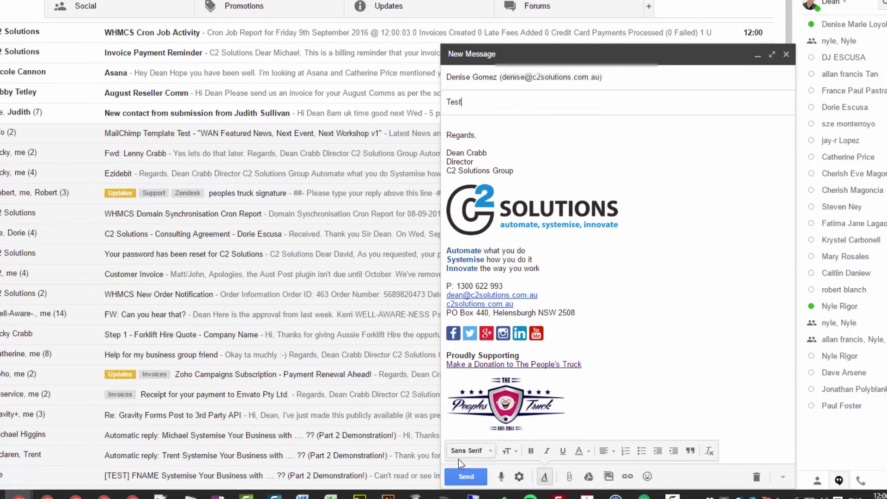
left_click(444, 462)
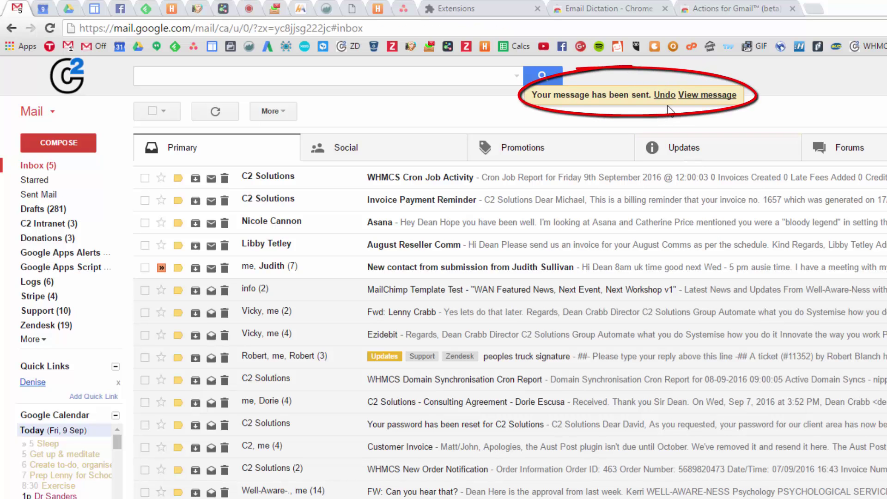
left_click(664, 95)
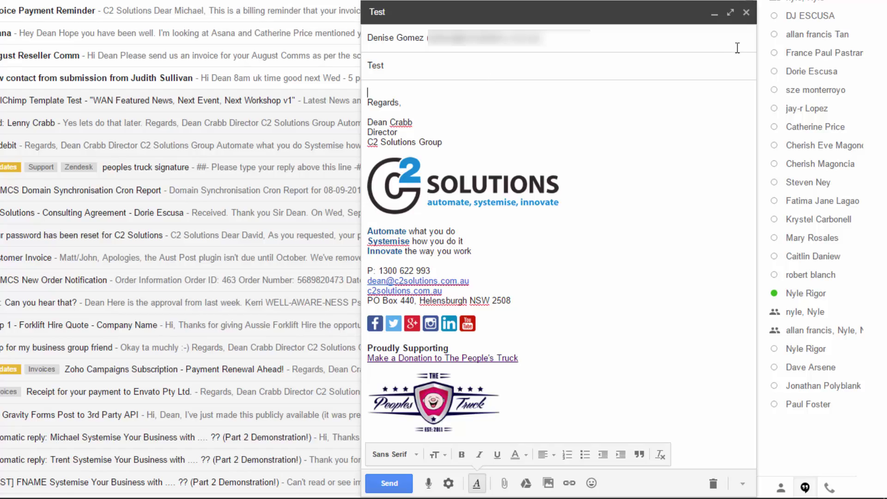
Close the open draft and search for all mail from the first contact
left_click(746, 13)
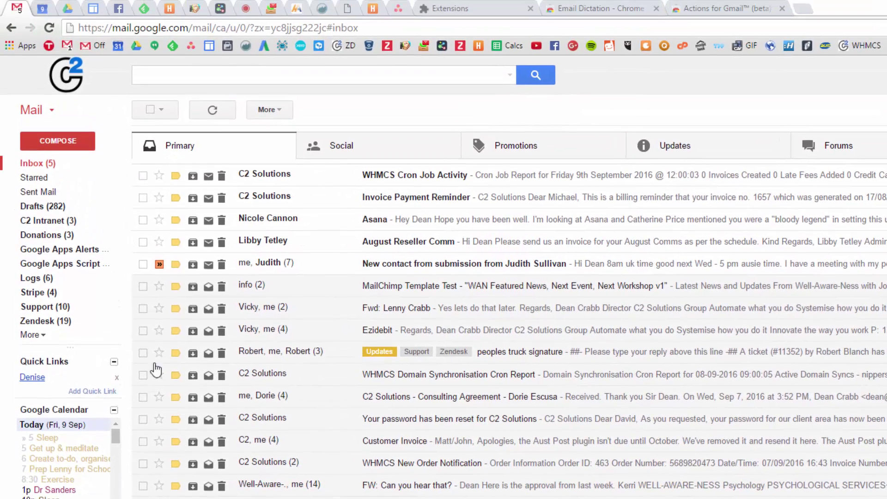
left_click(254, 74)
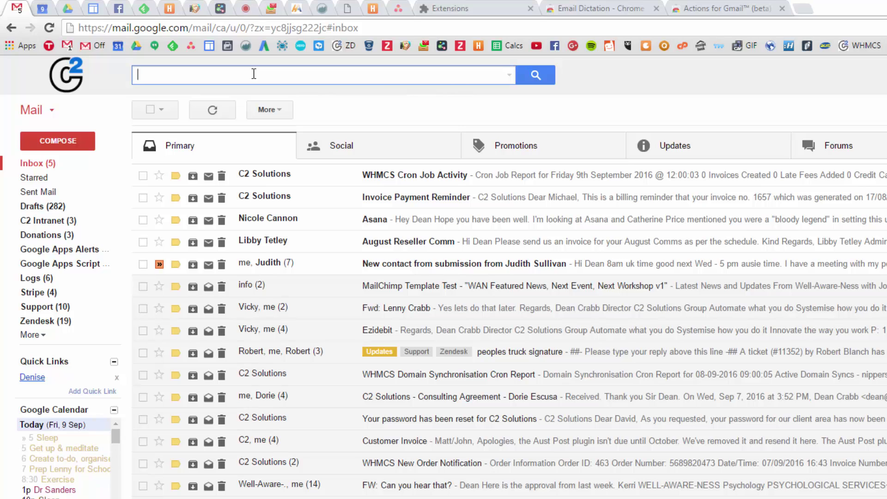
left_click(508, 74)
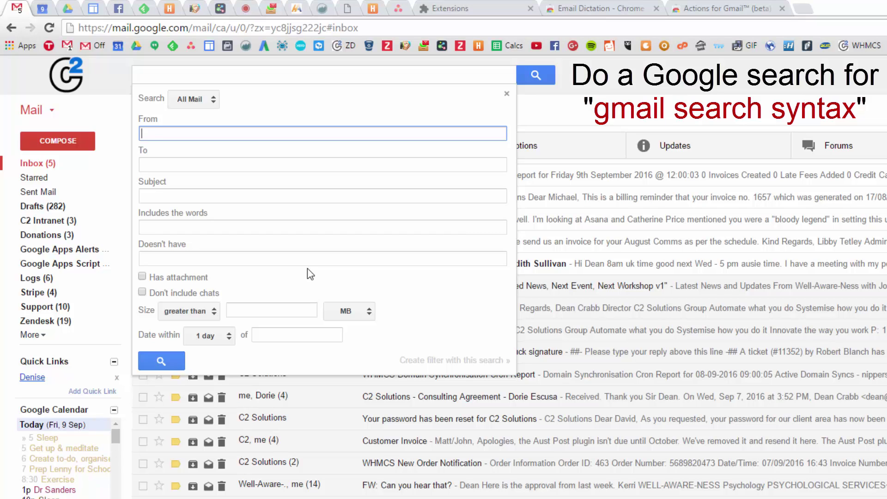
left_click(324, 70)
type("from")
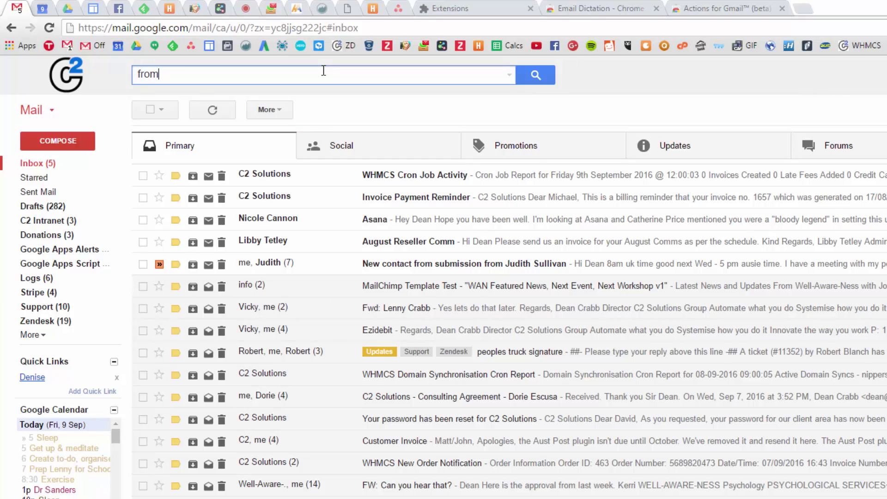
type(":denise")
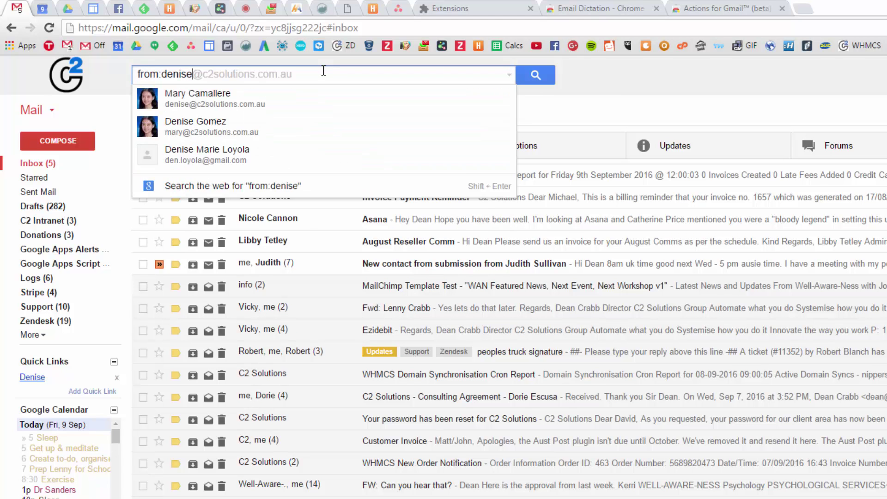
key("Tab")
key("Return")
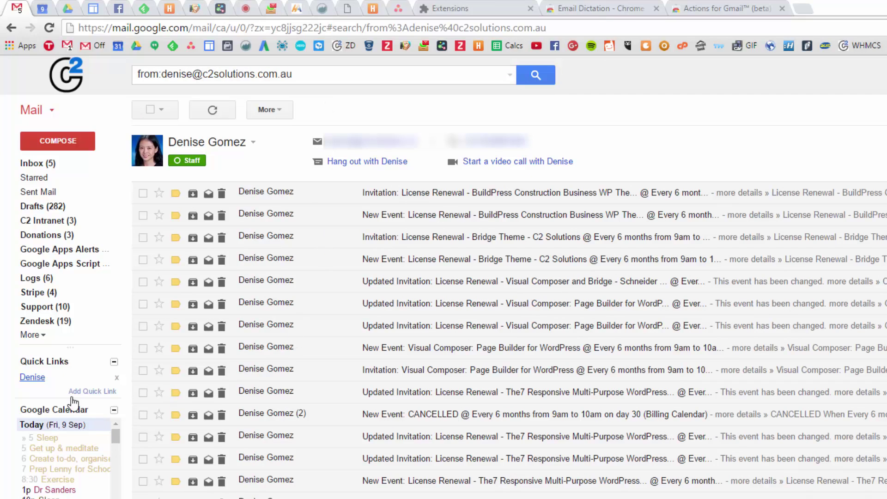
Search for a second contact's mail, save it as a quick link, and reopen it from the inbox
left_click(318, 75)
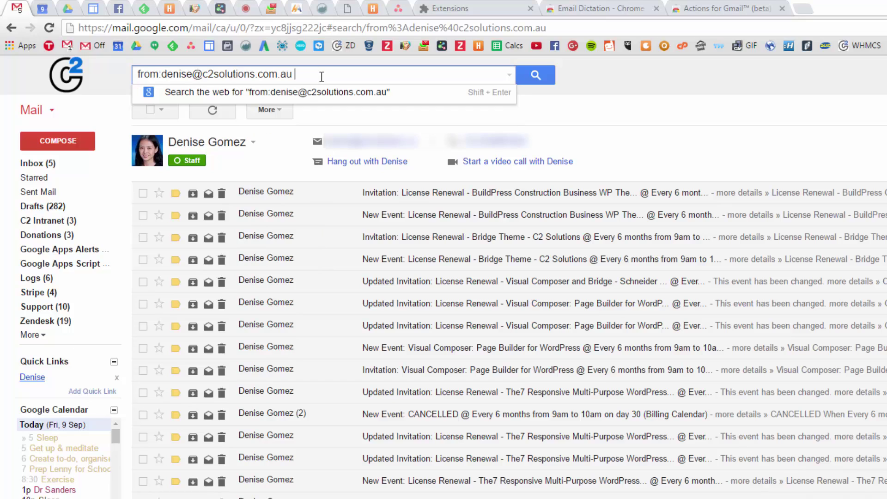
key("ctrl+shift+Left")
key("ctrl+shift+Left")
key("ctrl+shift+Left")
key("shift+Home")
key("BackSpace")
type("from")
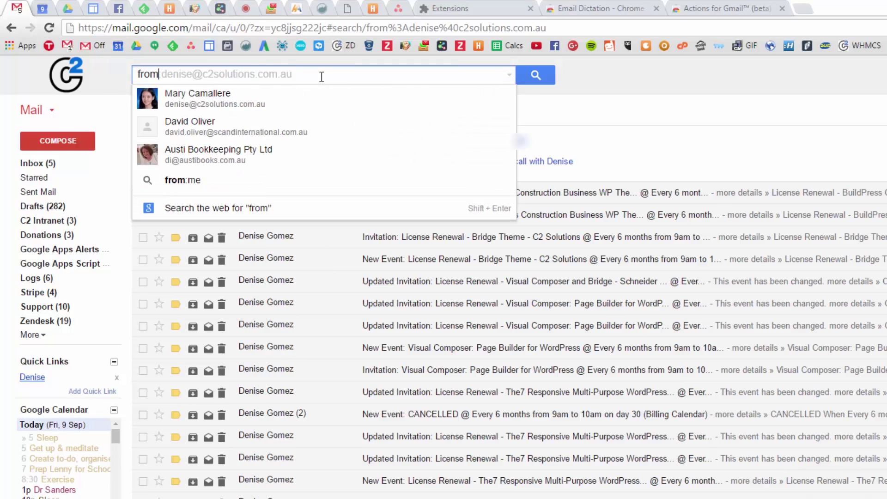
type(":nonathan")
key("ctrl+Left")
key("Delete")
type("j")
key("Return")
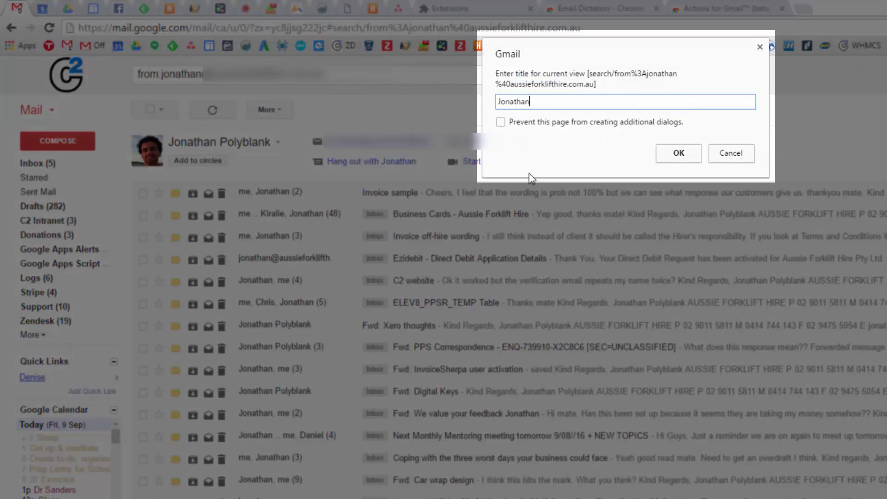
key("Return")
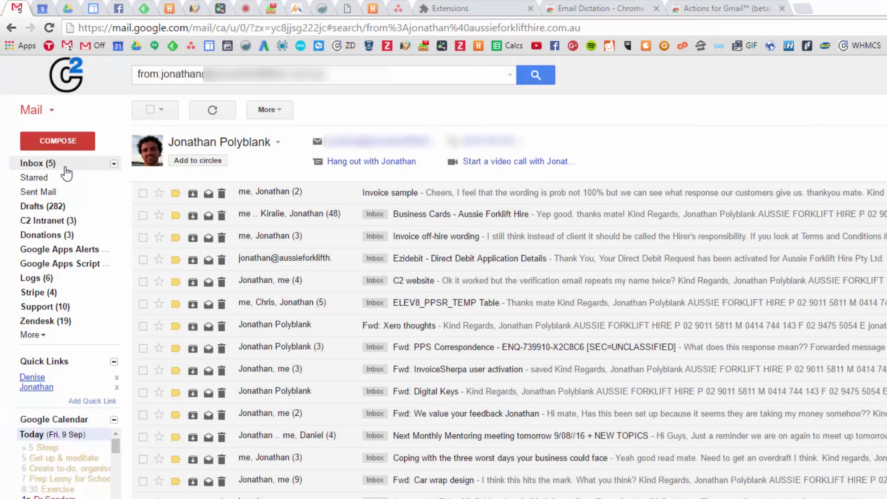
left_click(66, 172)
left_click(37, 387)
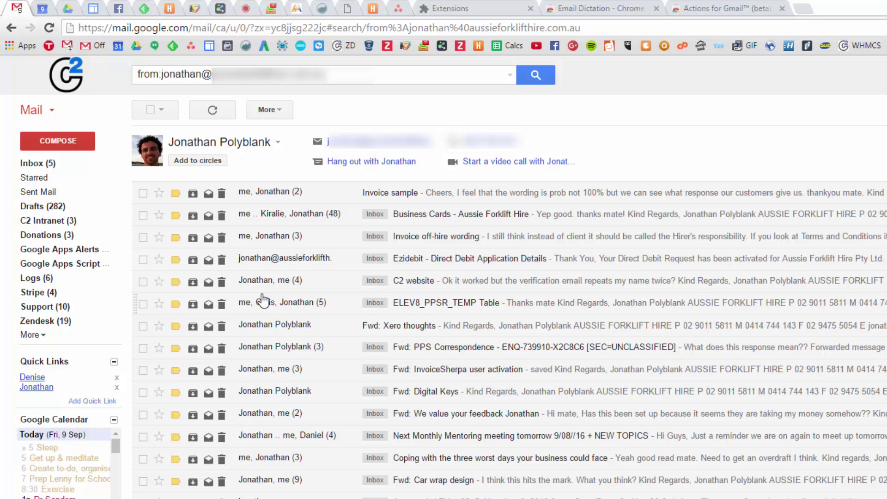
Switch the inbox to Priority Inbox and view its section settings without saving changes
left_click(48, 168)
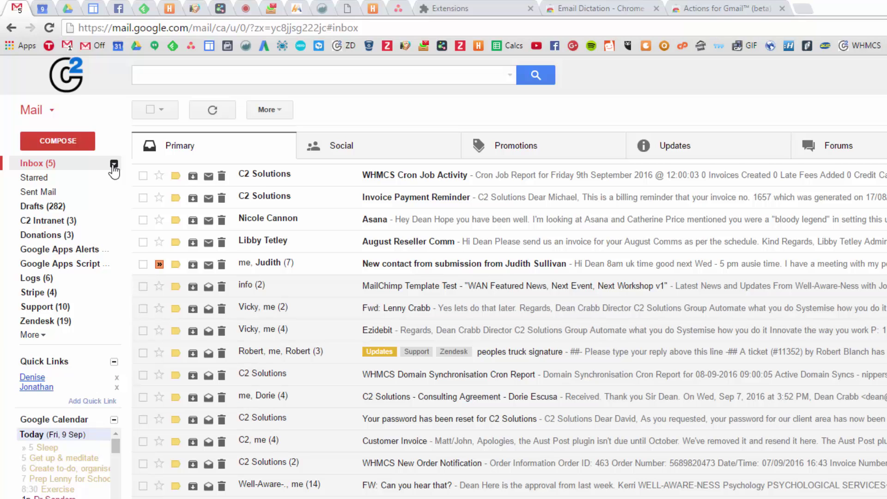
left_click(113, 164)
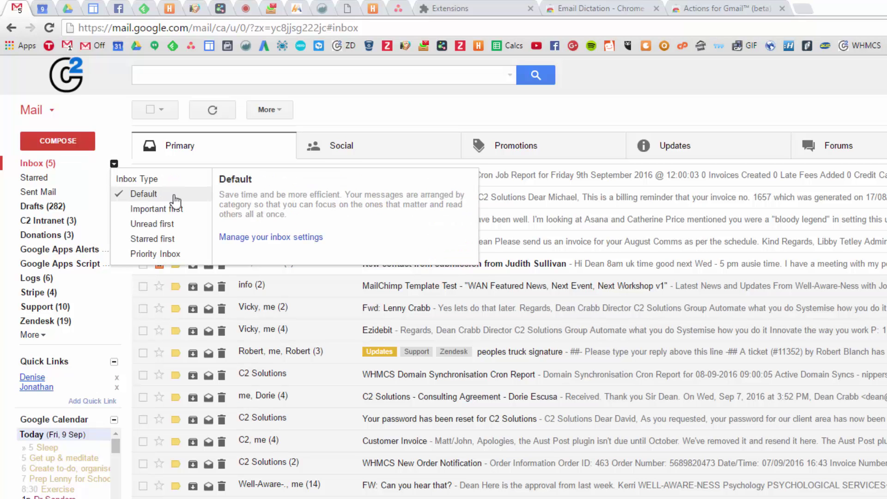
left_click(164, 257)
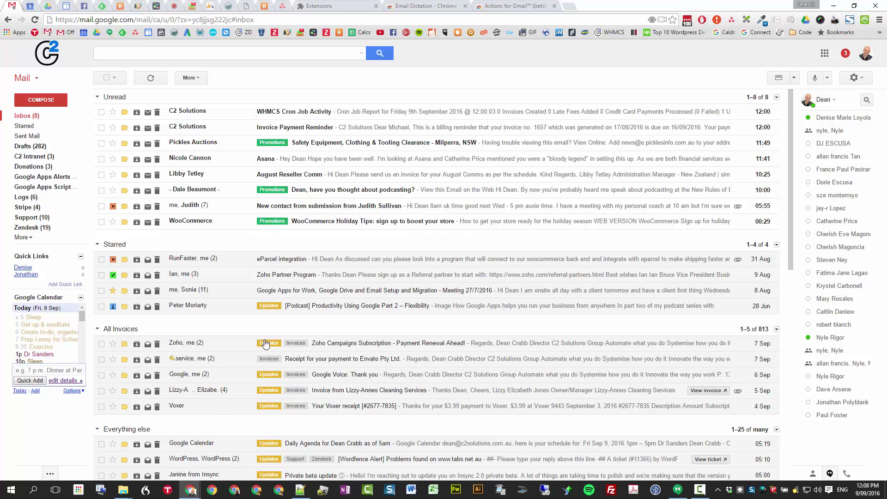
scroll(265, 343, "down", 5)
scroll(234, 331, "up", 5)
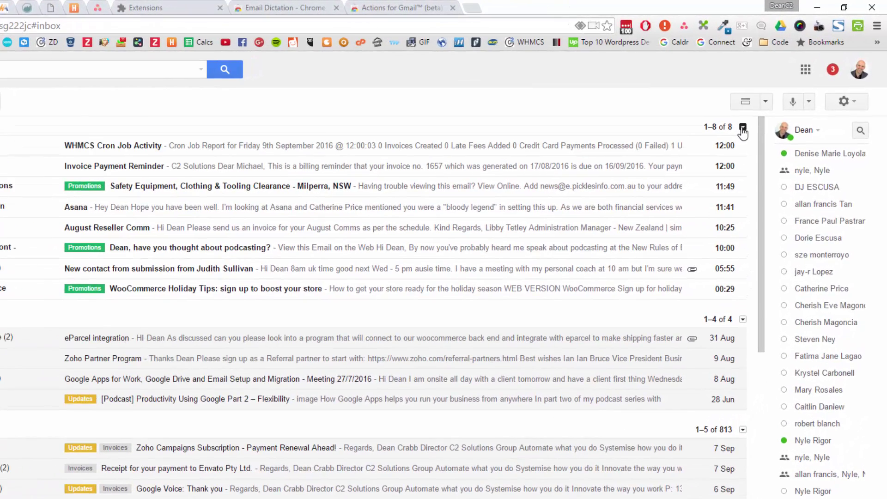
left_click(742, 128)
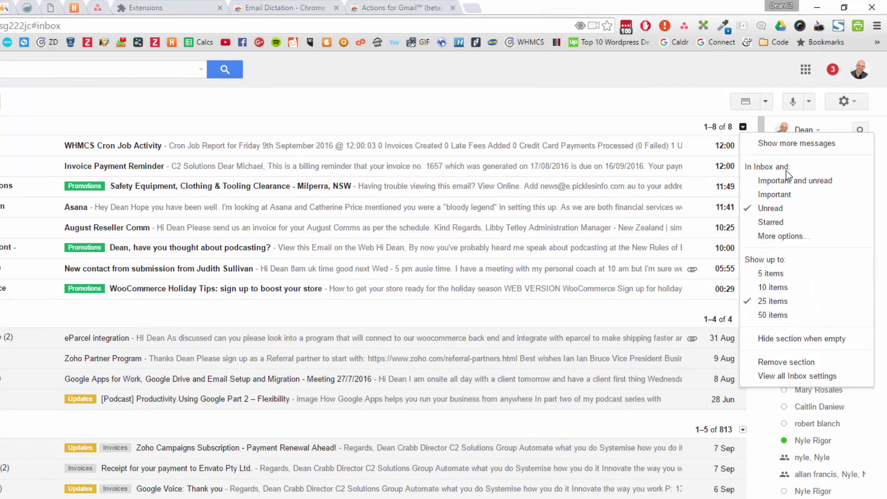
left_click(784, 377)
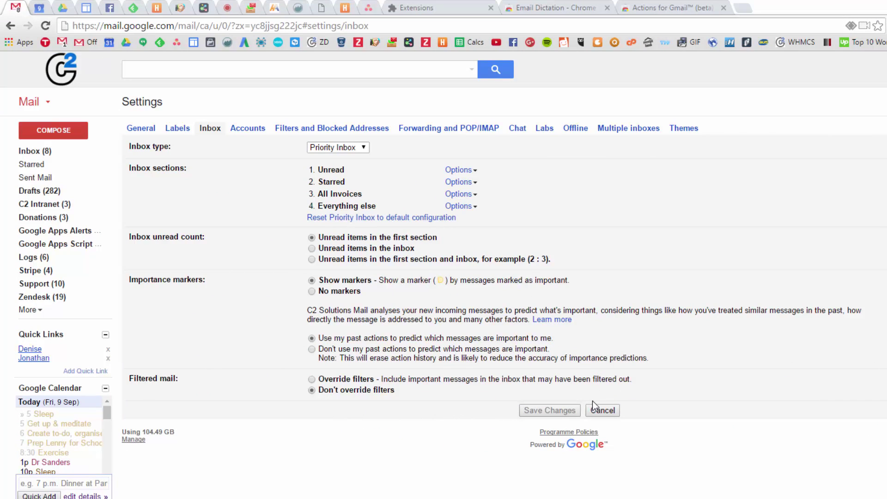
left_click(597, 411)
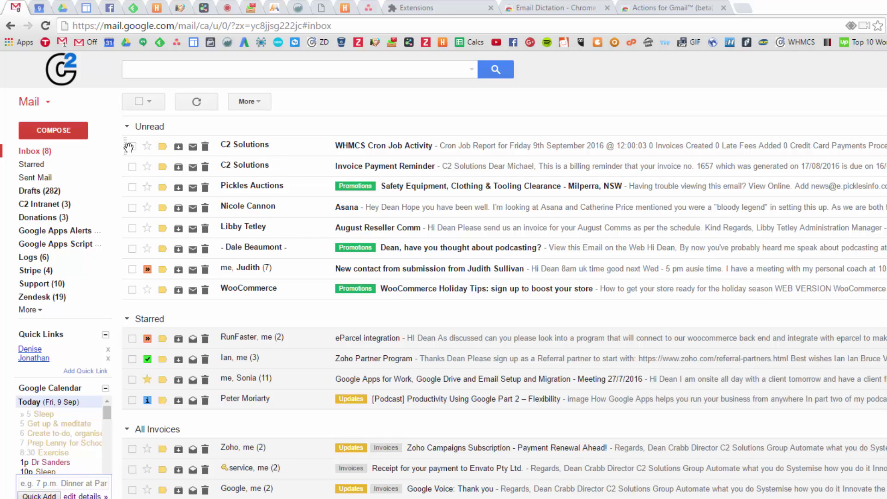
Set the inbox type to Default and disable the Updates, Promotions and Social category tabs
left_click(105, 152)
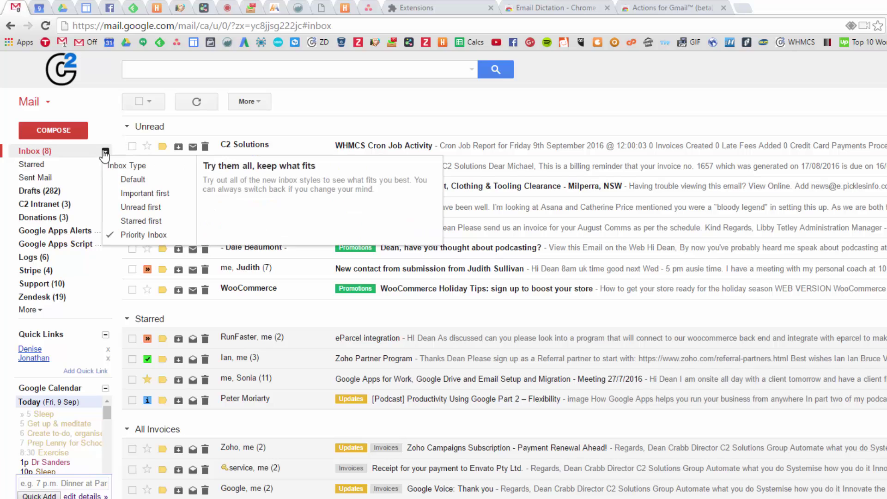
left_click(130, 176)
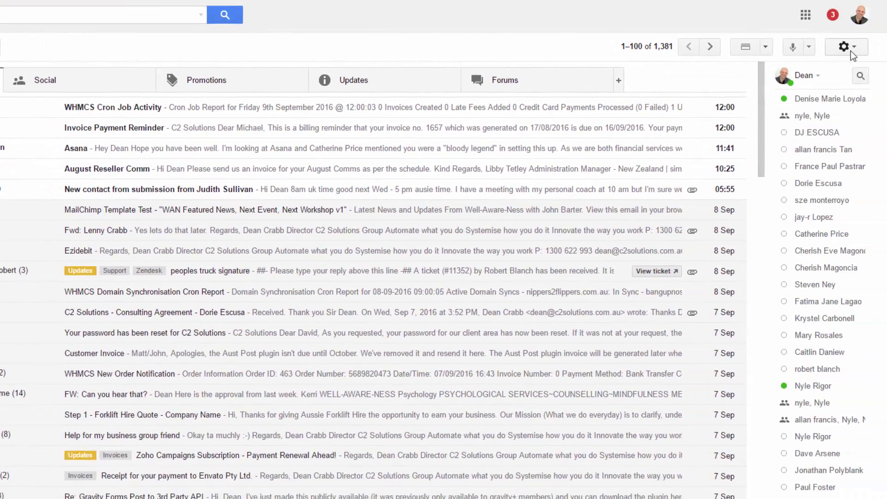
left_click(851, 51)
left_click(819, 133)
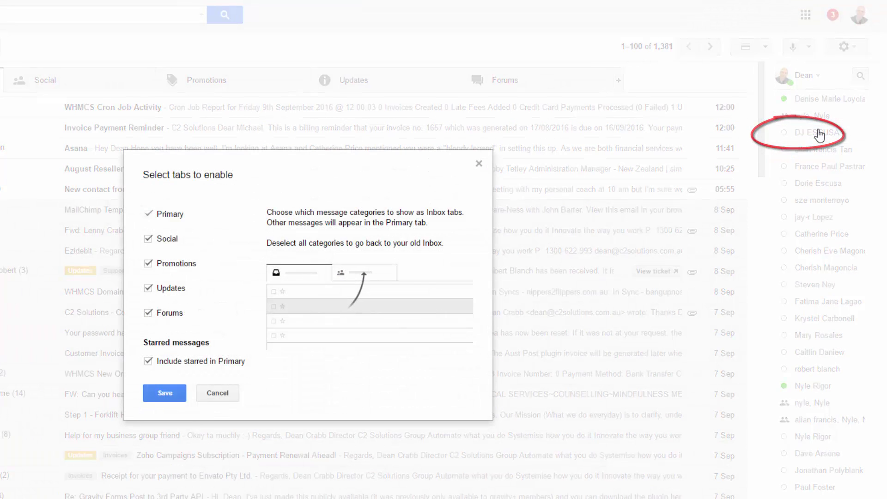
mouse_move(175, 314)
left_click(175, 287)
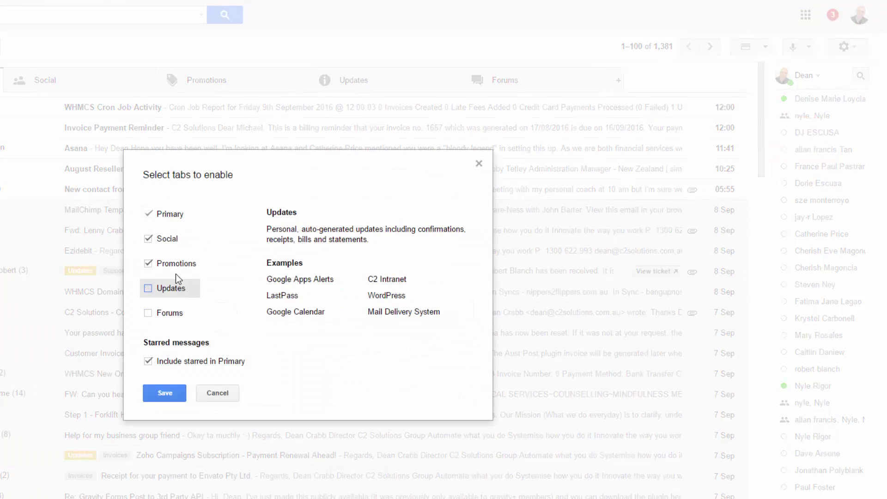
left_click(180, 263)
left_click(167, 238)
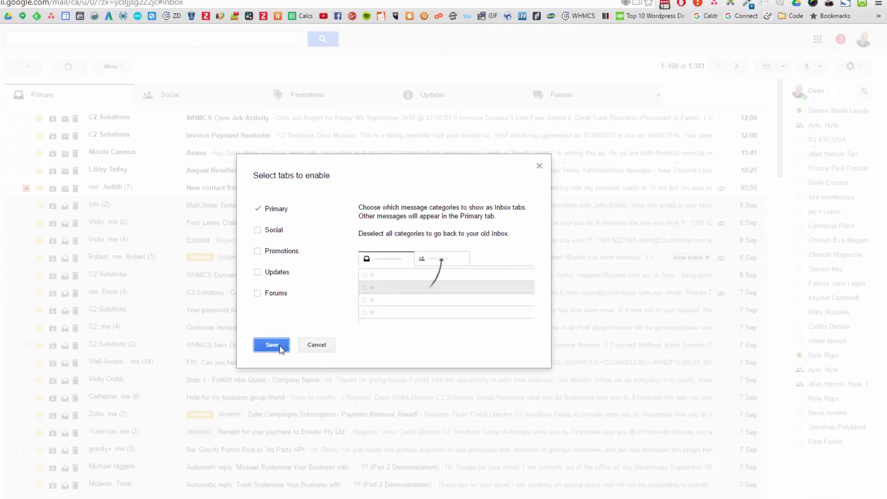
left_click(196, 368)
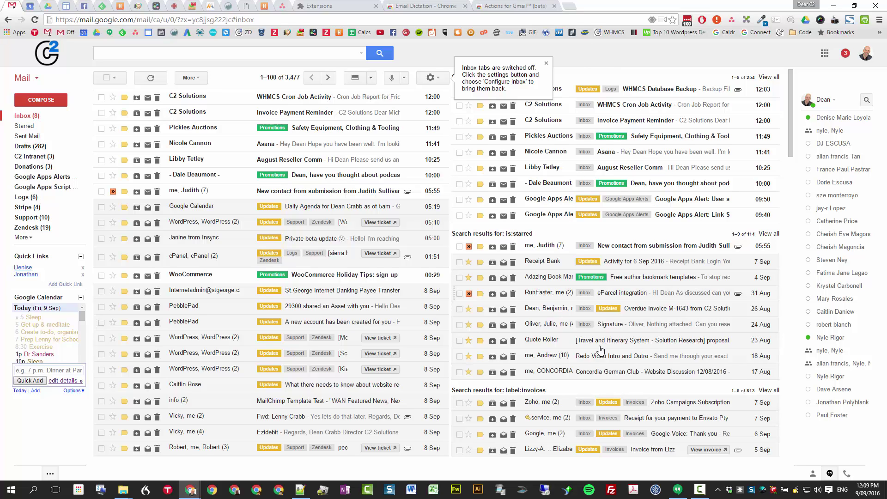
left_click(547, 65)
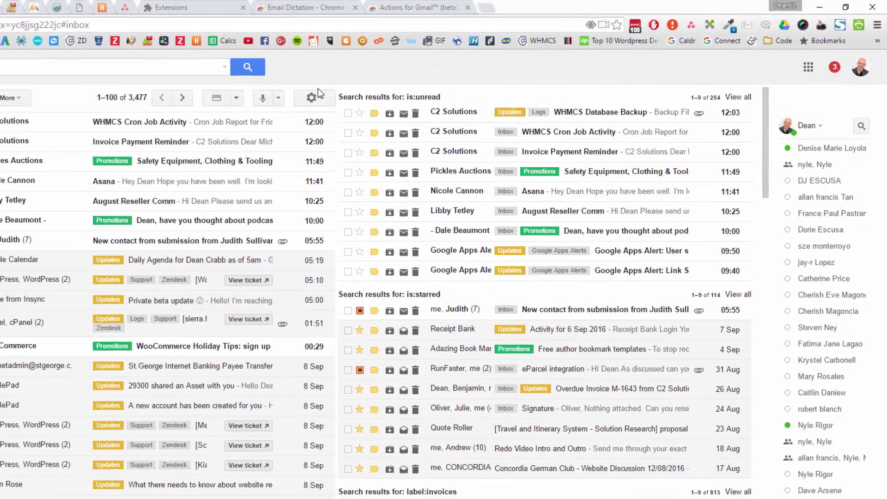
left_click(430, 77)
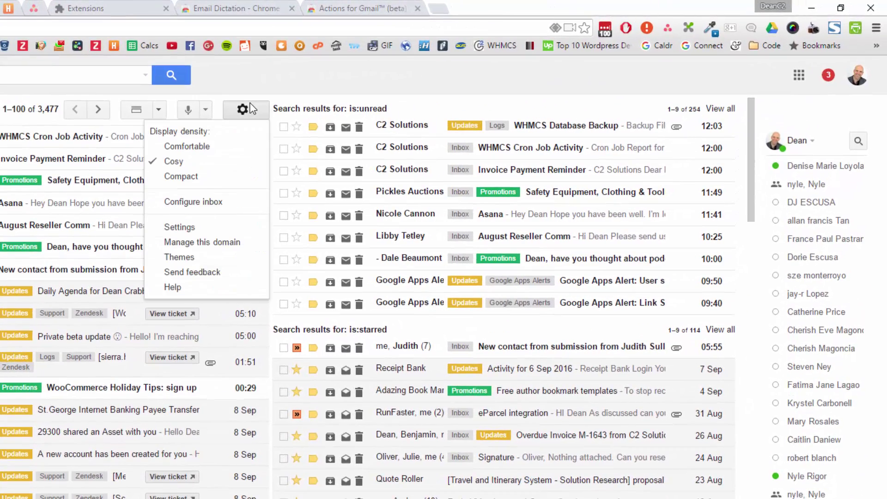
left_click(201, 227)
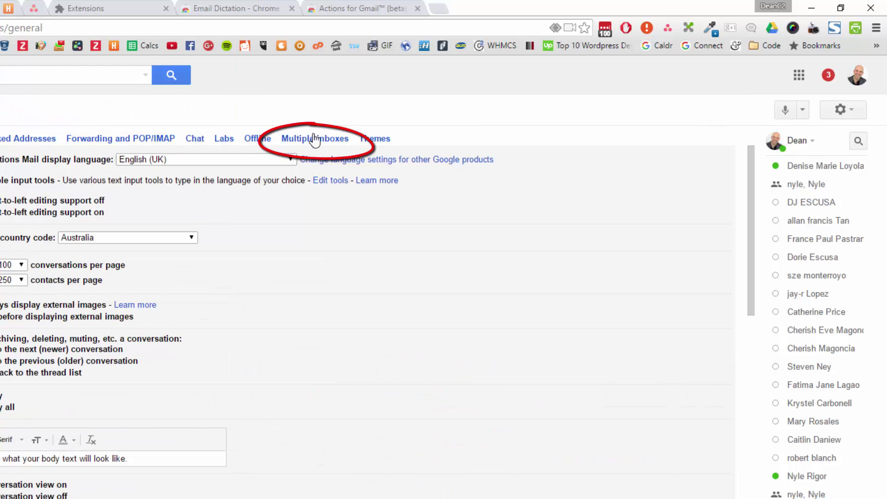
left_click(303, 146)
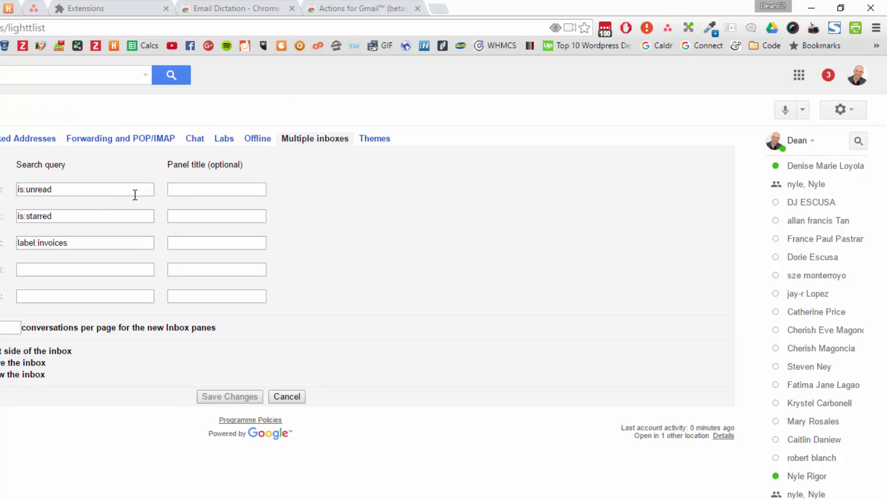
triple_click(213, 185)
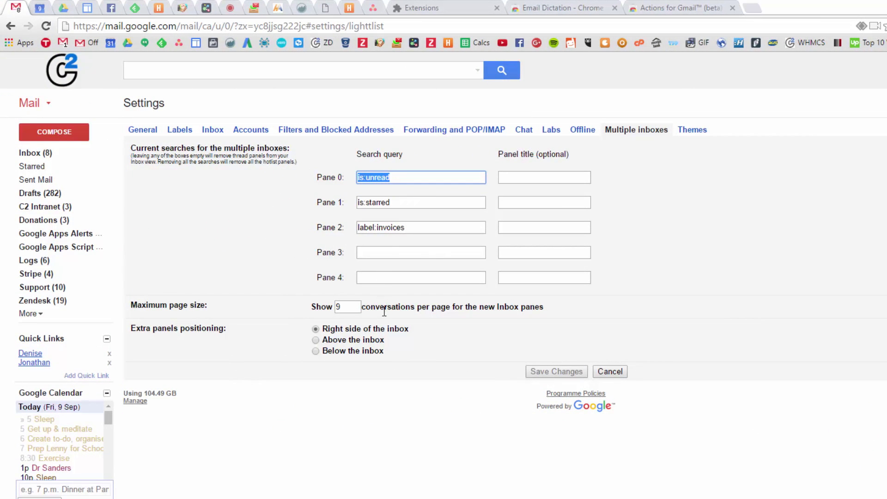
left_click(349, 306)
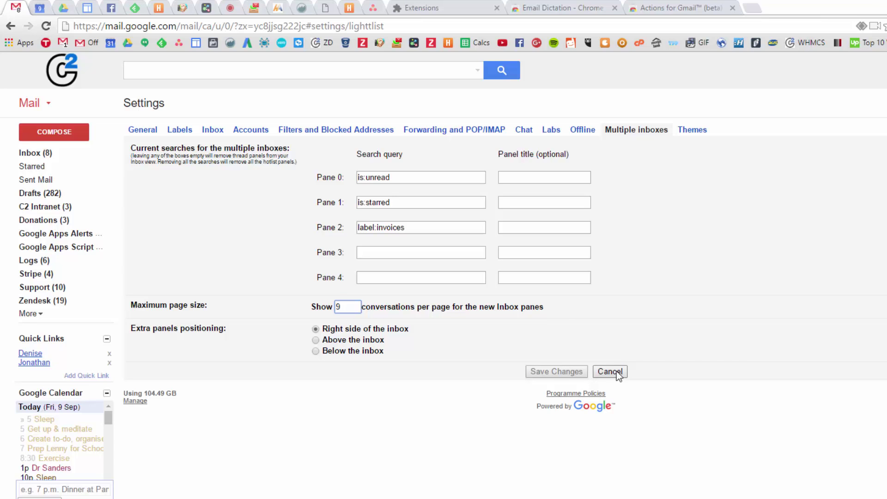
Re-enable the Promotions, Updates and Forums category tabs in Configure inbox and save
left_click(38, 152)
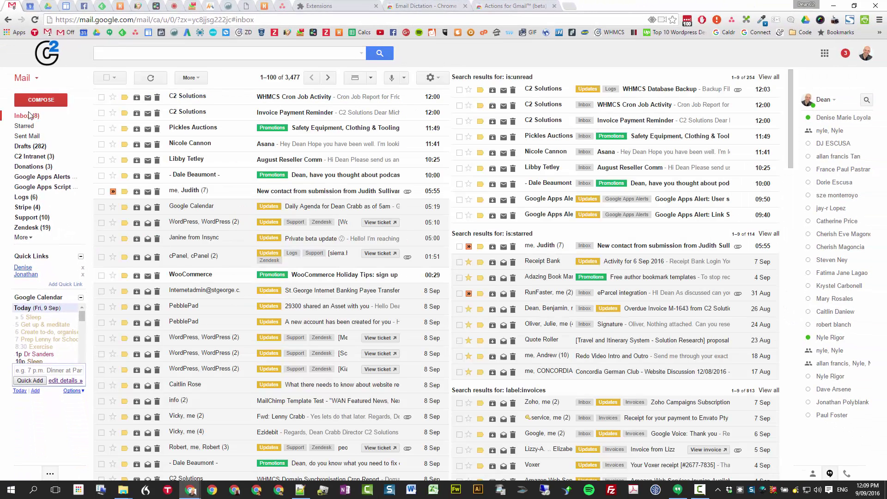
left_click(53, 118)
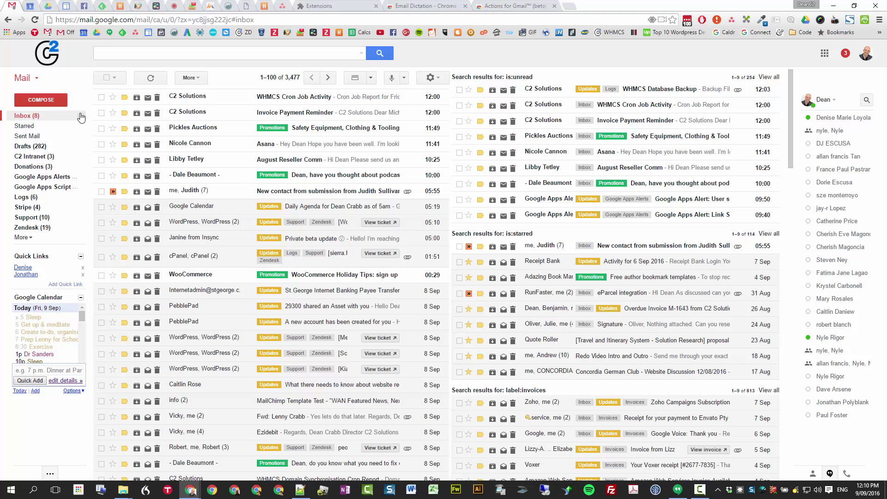
left_click(430, 78)
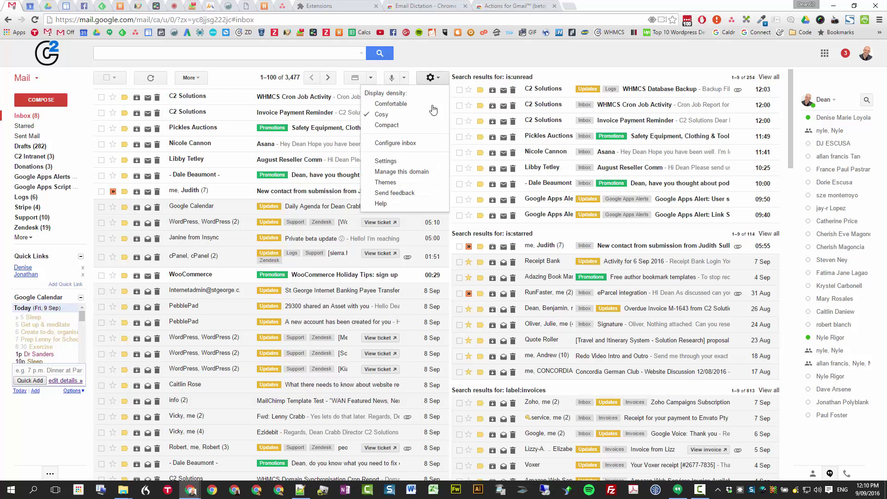
left_click(421, 148)
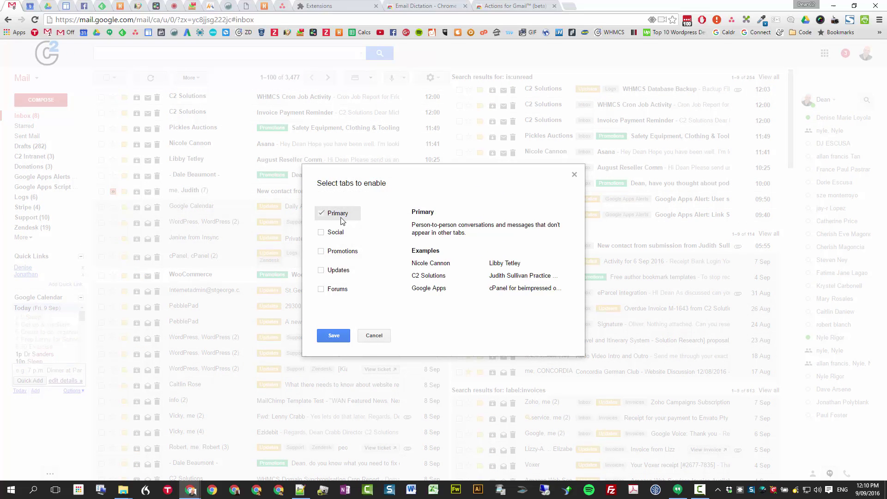
left_click(334, 253)
left_click(337, 270)
left_click(337, 289)
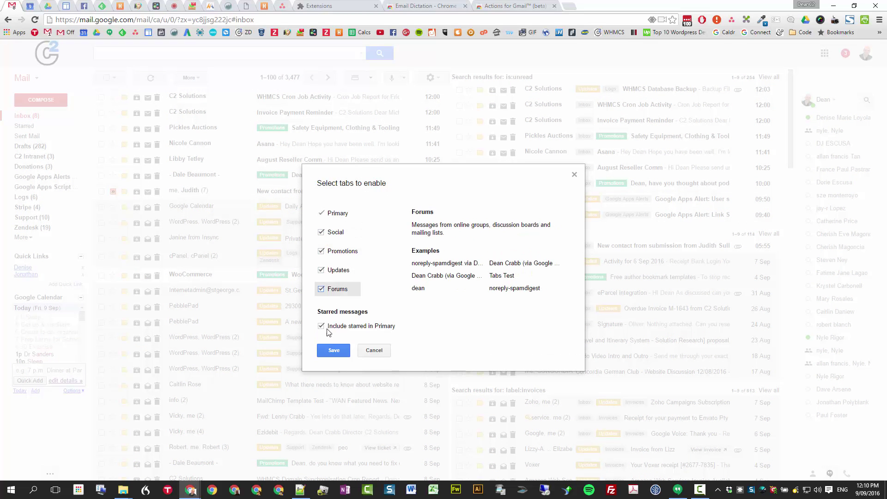
left_click(334, 351)
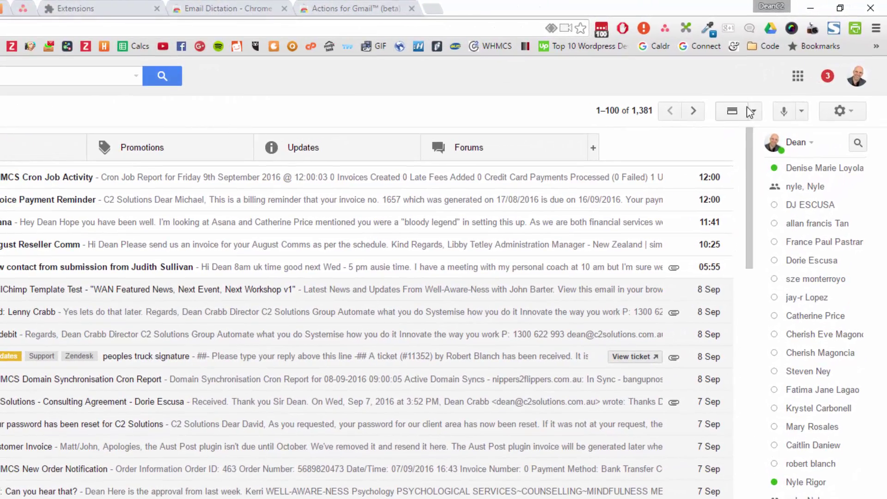
Try a vertical reading pane, then use Horizontal Split with the WHMCS Cron Job Activity email open
left_click(758, 113)
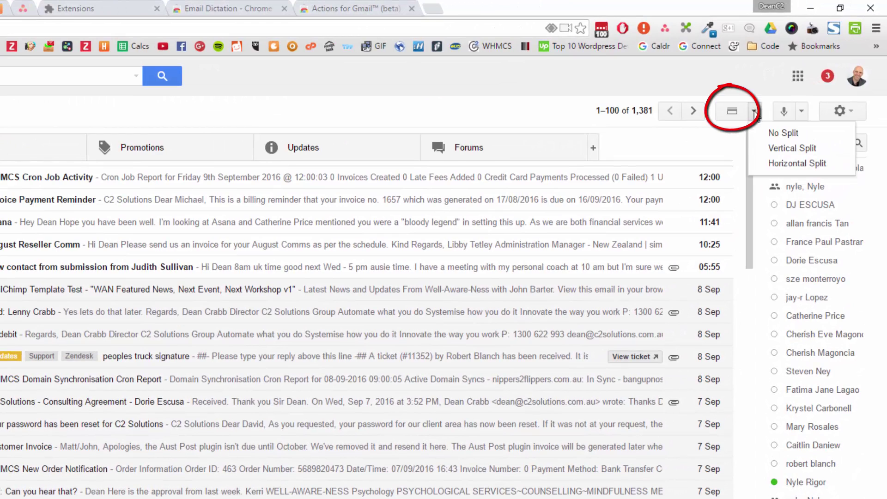
left_click(765, 148)
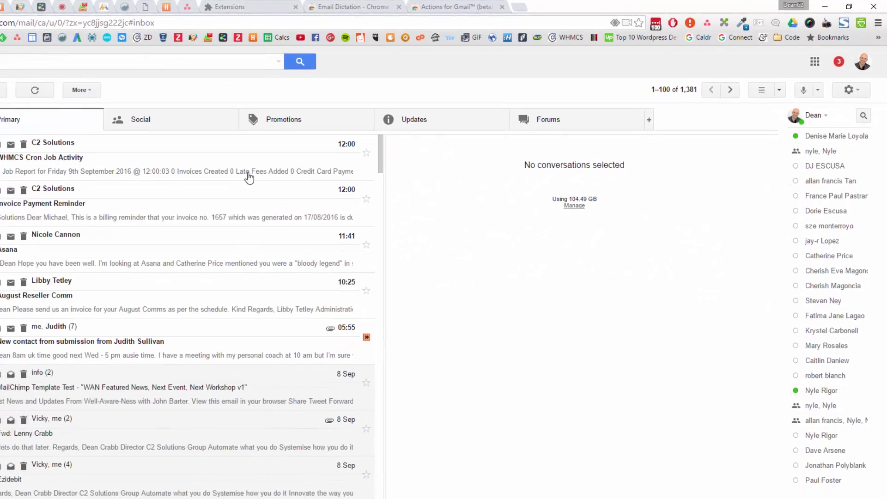
left_click(99, 219)
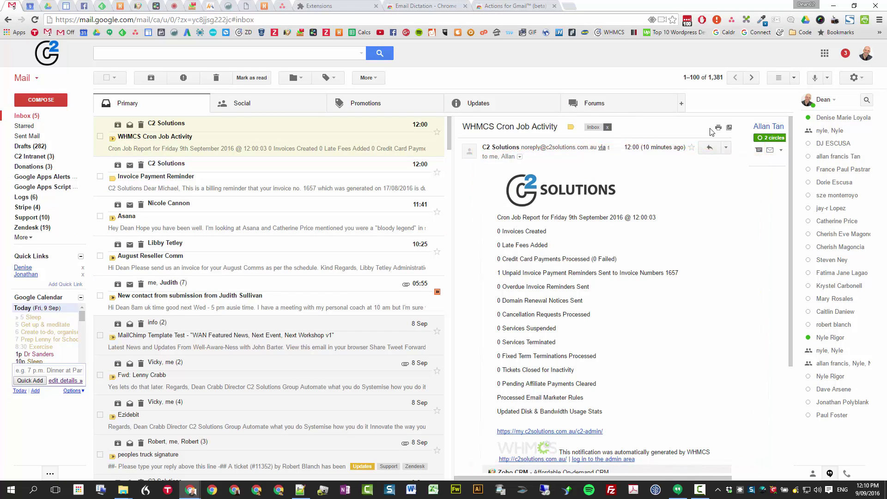
left_click(794, 77)
left_click(813, 114)
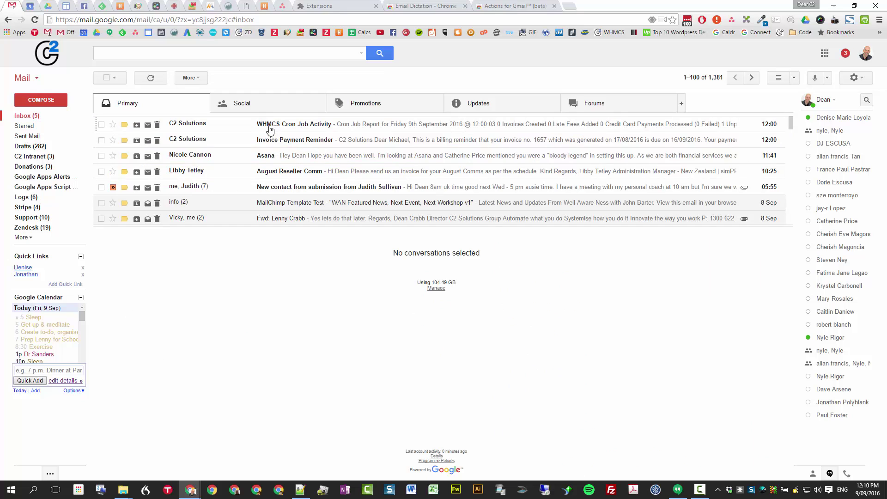
left_click(270, 131)
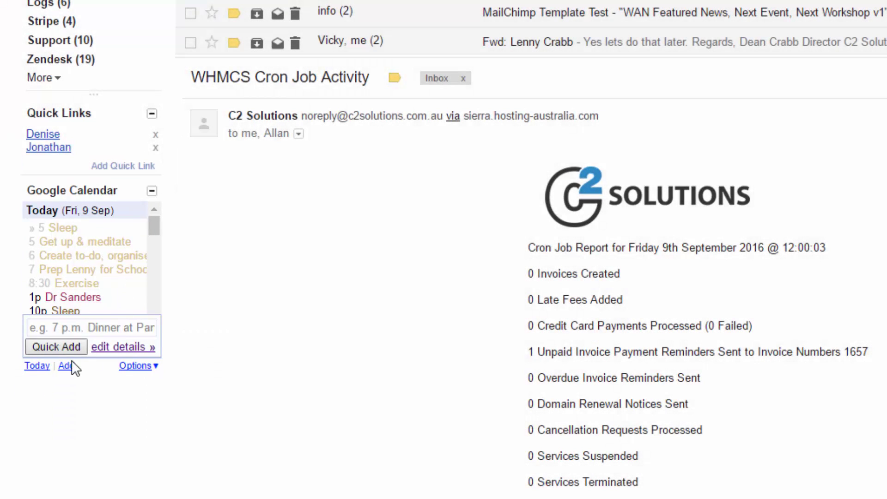
Expand the Google Calendar gadget's agenda and scroll down to the later days
left_click(36, 366)
scroll(71, 261, "down", 2)
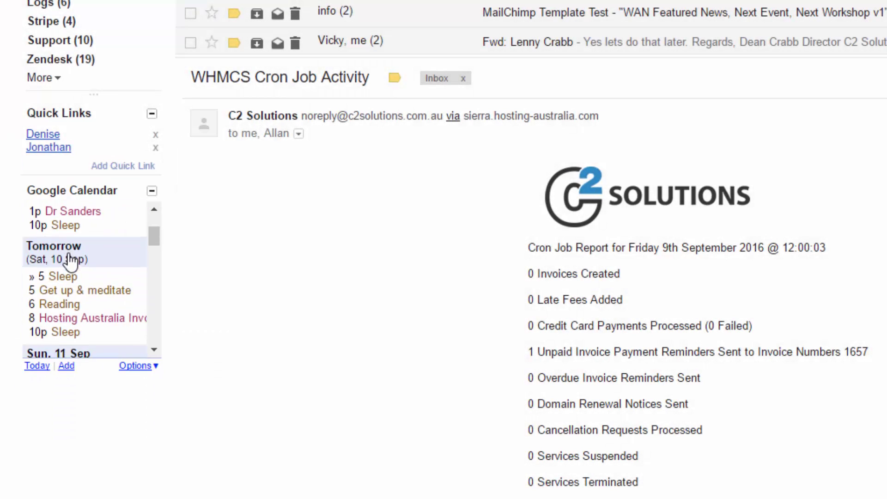
scroll(70, 261, "down", 3)
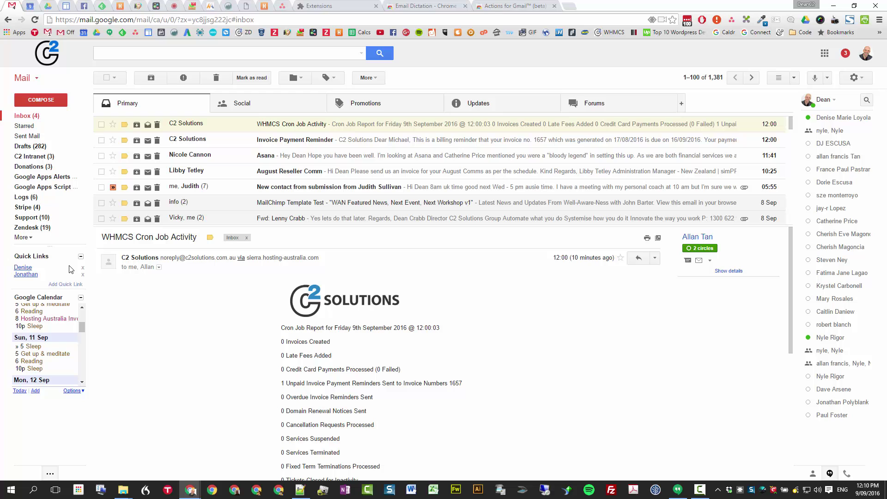
Start a new message, delete its signature and type 'Test Canned response' in the body
left_click(41, 99)
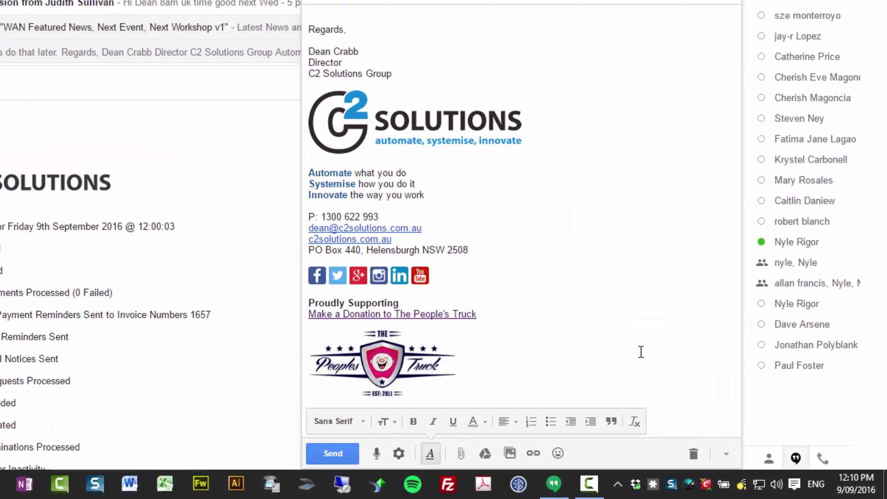
left_click(726, 454)
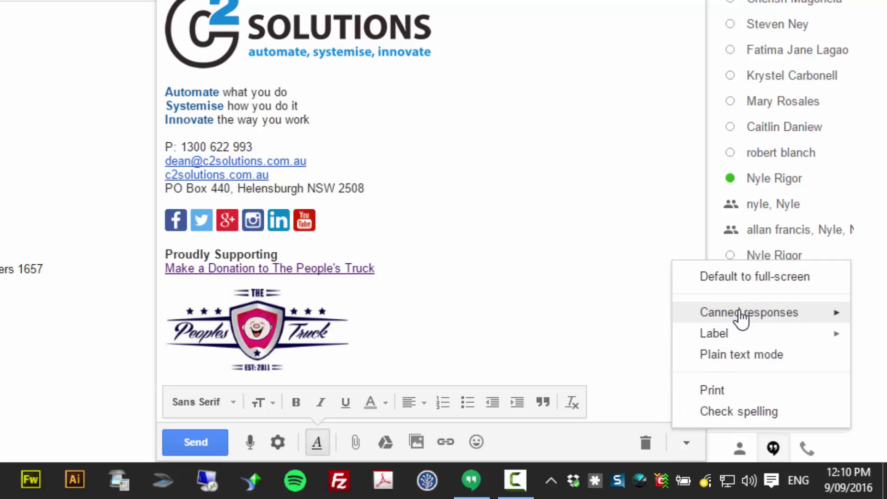
mouse_move(744, 317)
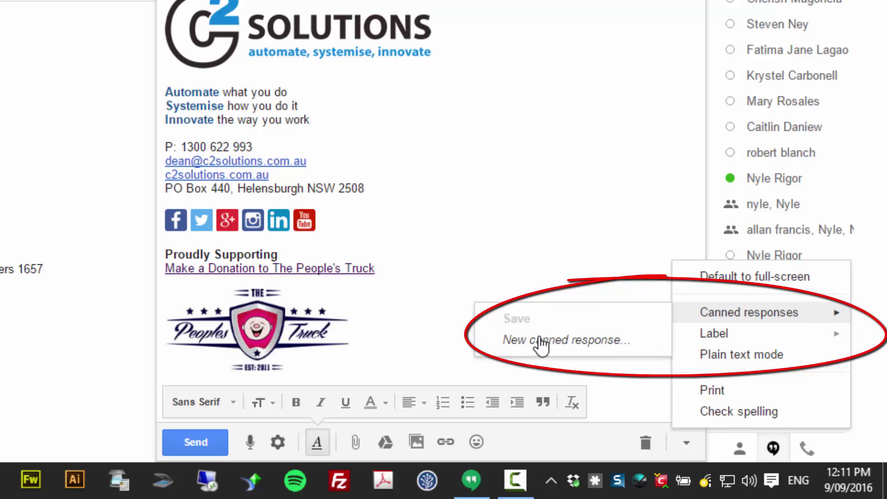
left_click(447, 96)
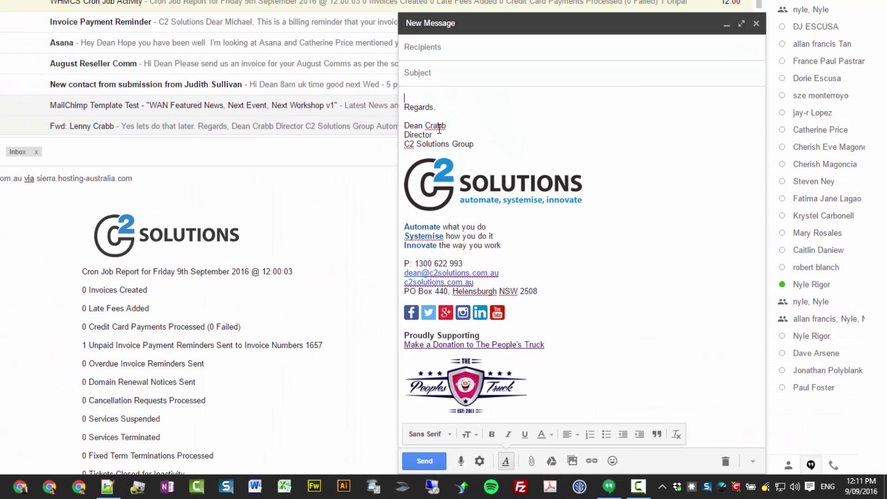
key("ctrl+a")
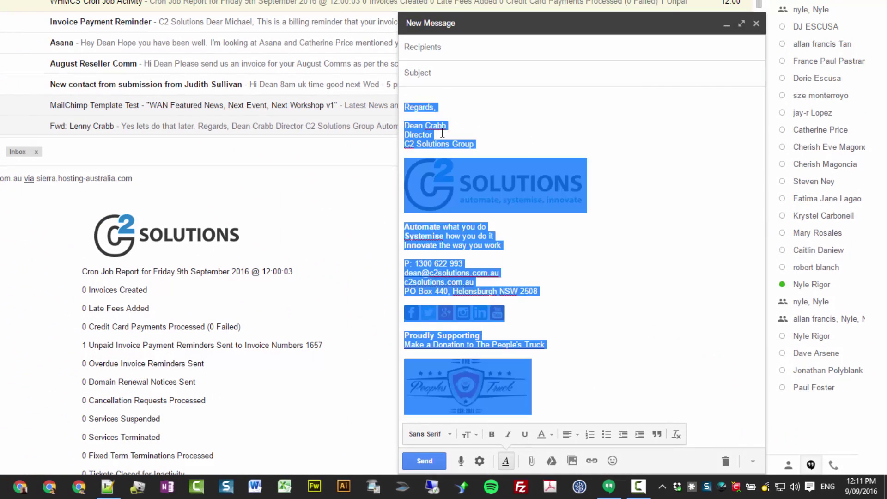
key("BackSpace")
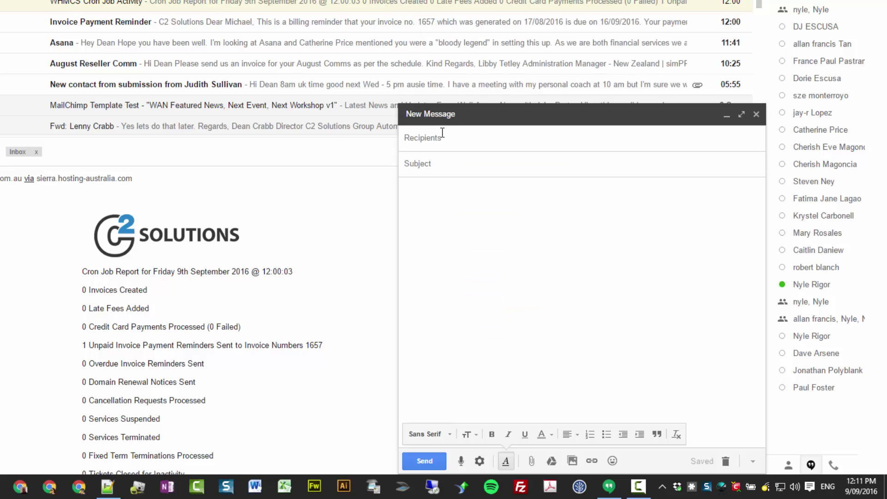
type("Tets")
type("response")
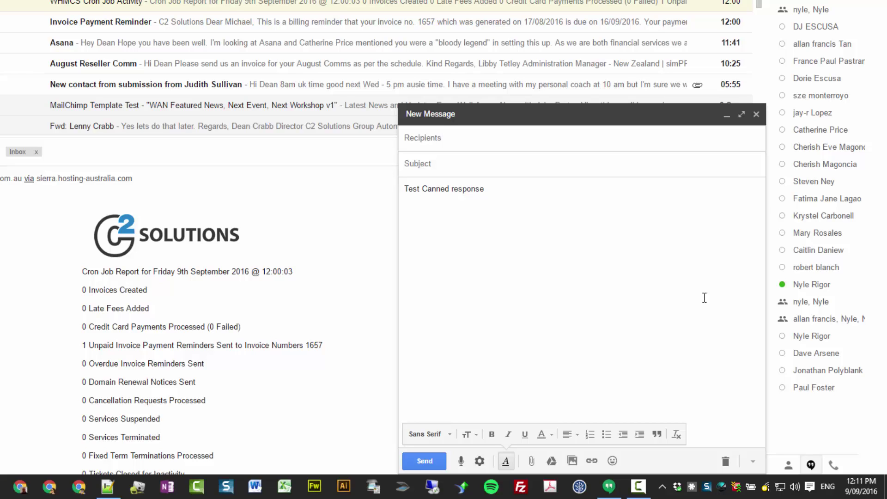
Save the body as a new canned response named Test, then clear the body
left_click(756, 463)
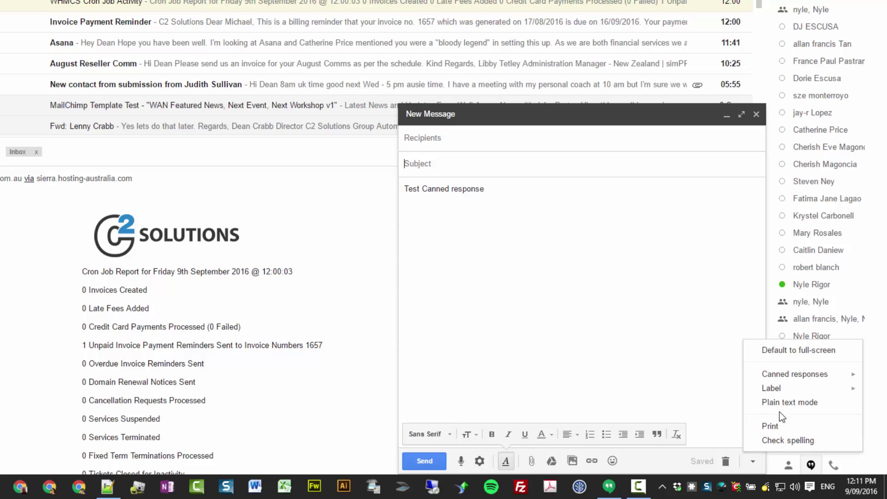
mouse_move(788, 373)
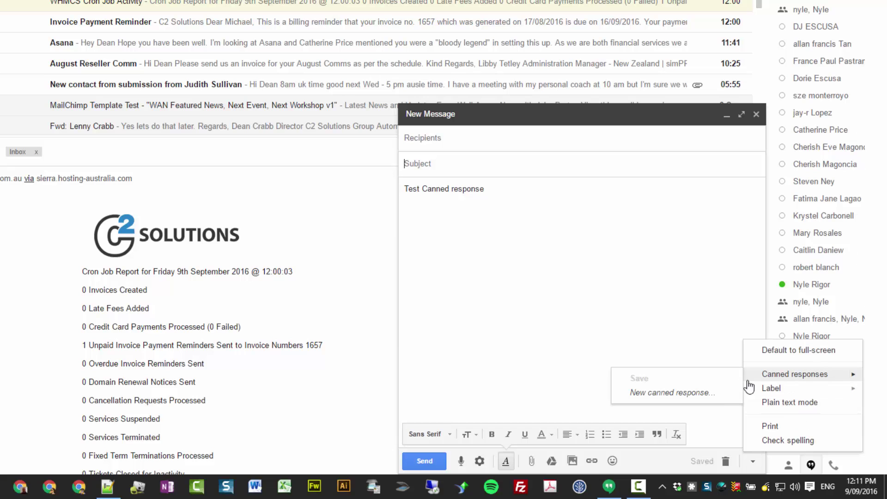
left_click(725, 398)
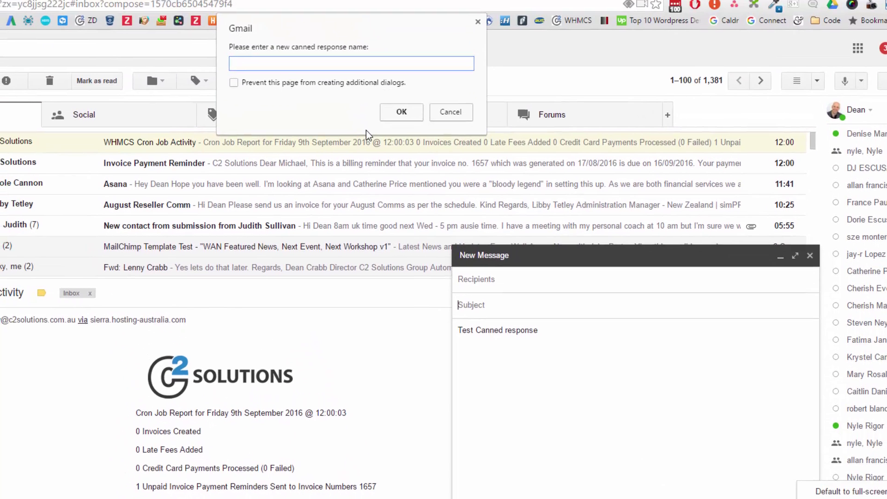
type("Test")
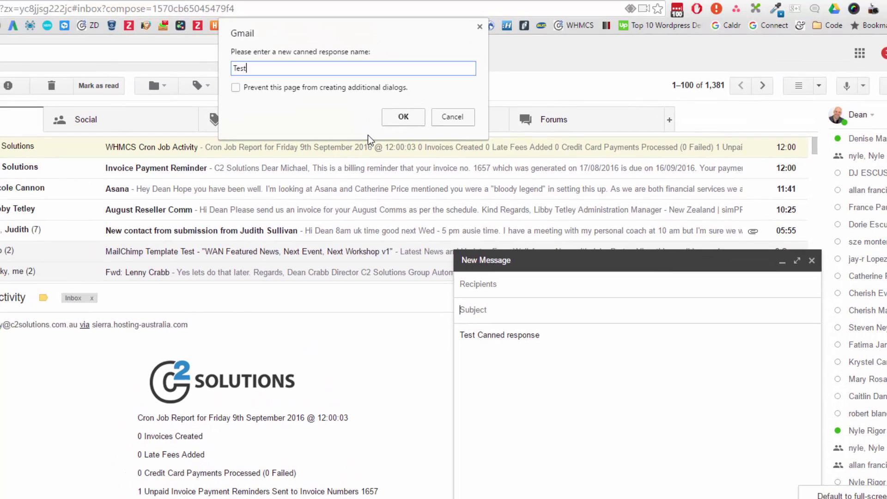
left_click(393, 121)
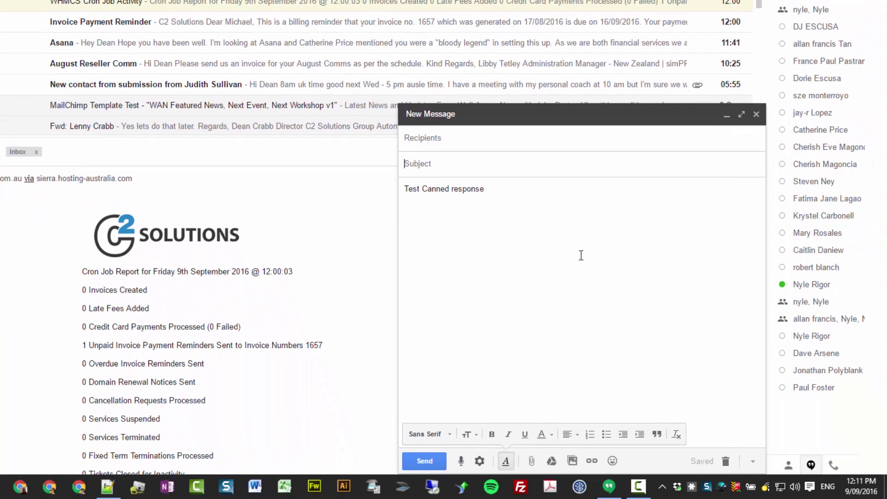
left_click_drag(528, 250, 392, 252)
key("BackSpace")
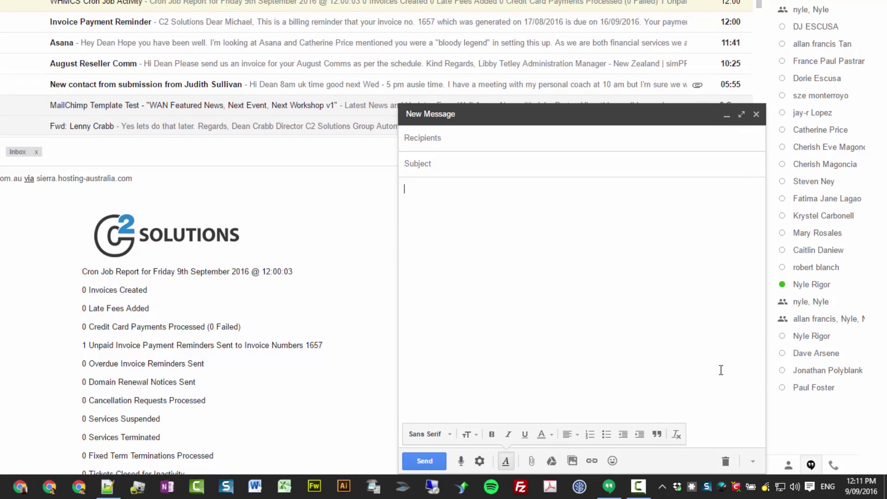
Insert the Test canned response into the draft and add the text 'sda fasdf'
left_click(752, 461)
mouse_move(768, 380)
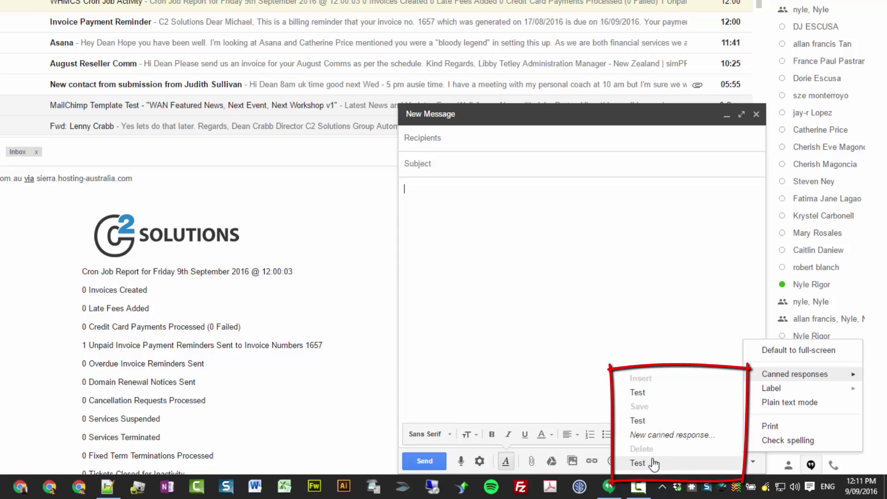
left_click(653, 394)
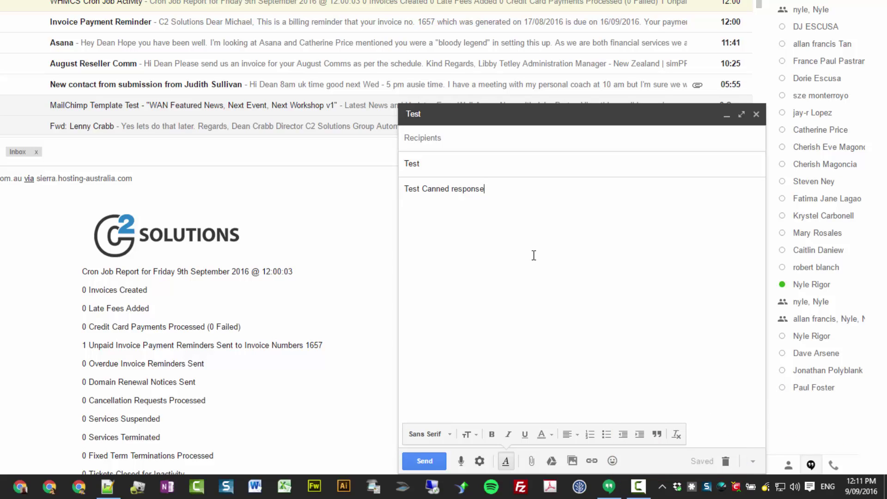
type("sda fasdf")
Overwrite the Test canned response with the edited draft, then save and close it
left_click(748, 461)
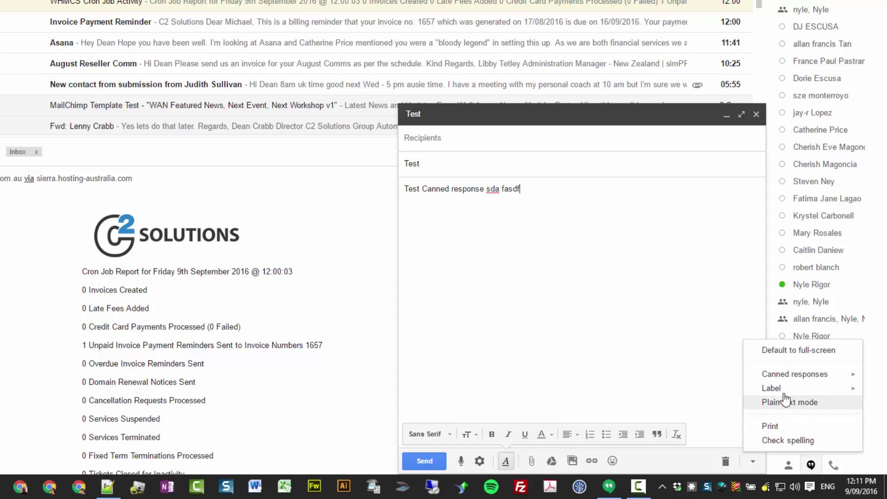
mouse_move(788, 375)
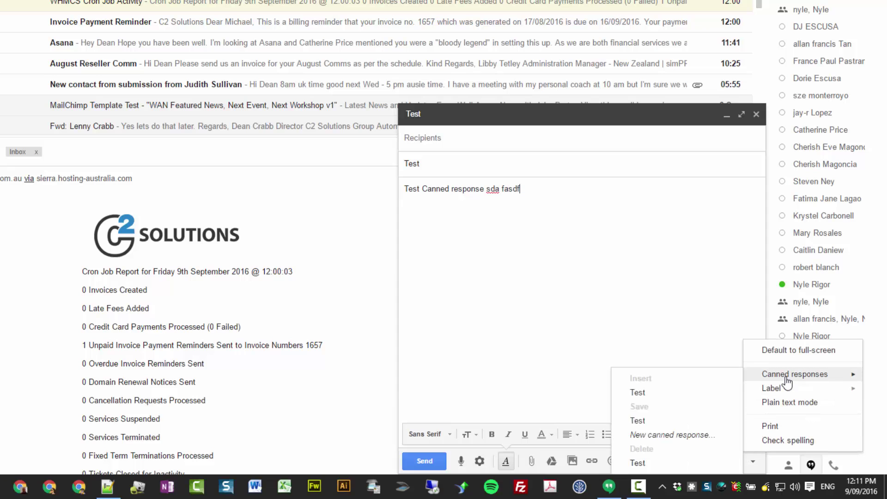
left_click(670, 421)
left_click(181, 209)
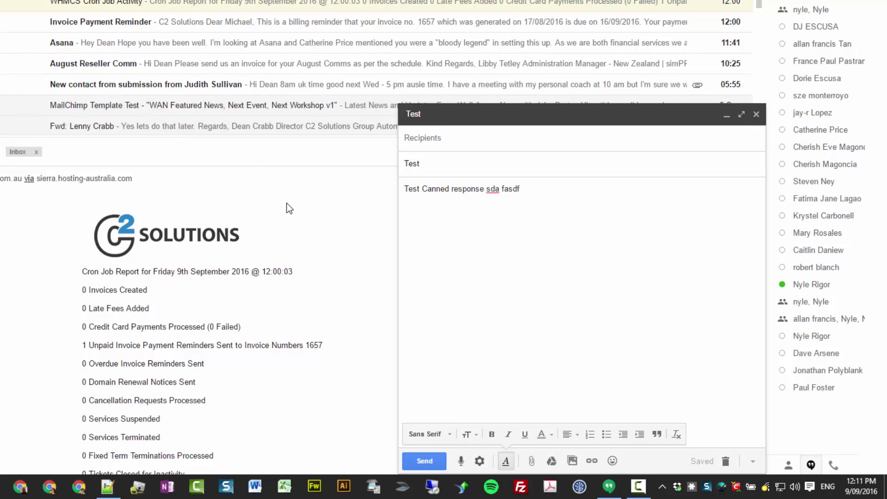
left_click(756, 115)
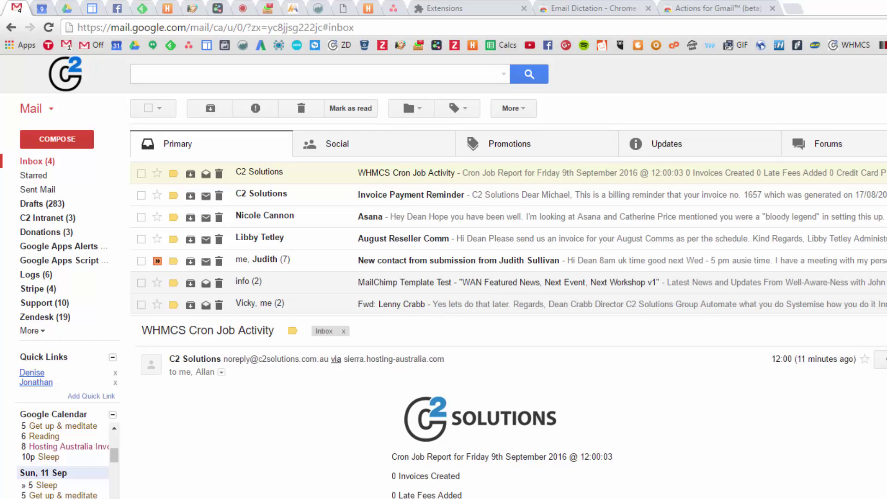
Open Settings on the Labels tab and scroll to the user labels set to show if unread
left_click(837, 115)
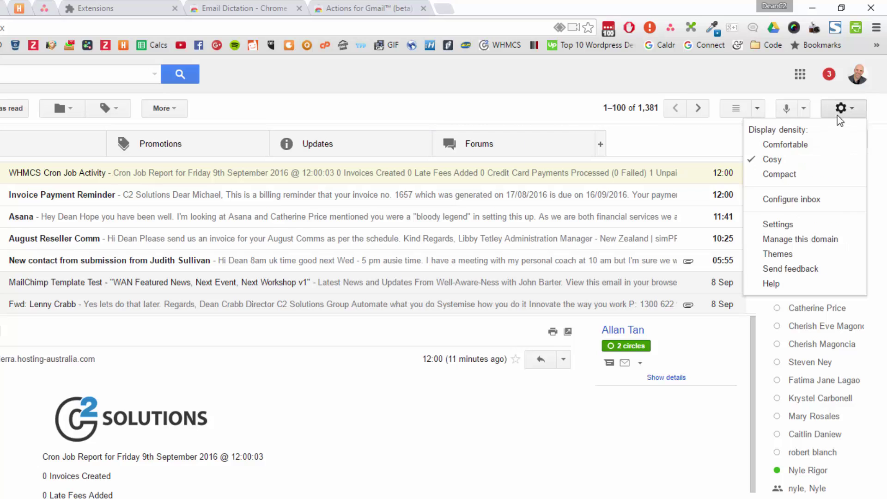
left_click(790, 228)
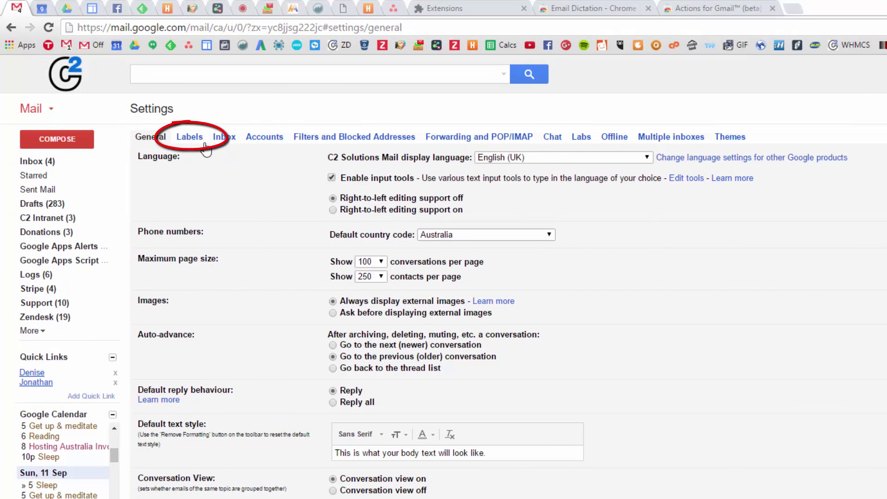
left_click(204, 144)
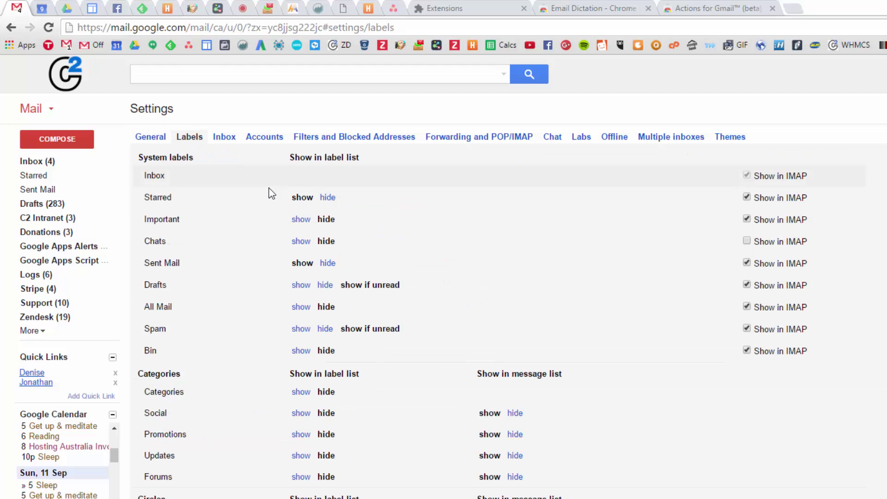
scroll(353, 212, "down", 3)
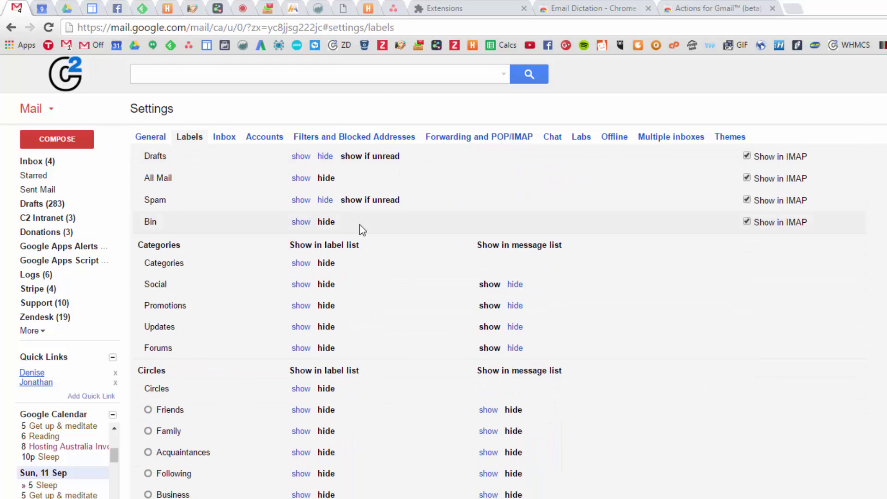
scroll(365, 231, "up", 3)
scroll(384, 252, "down", 8)
scroll(396, 267, "down", 2)
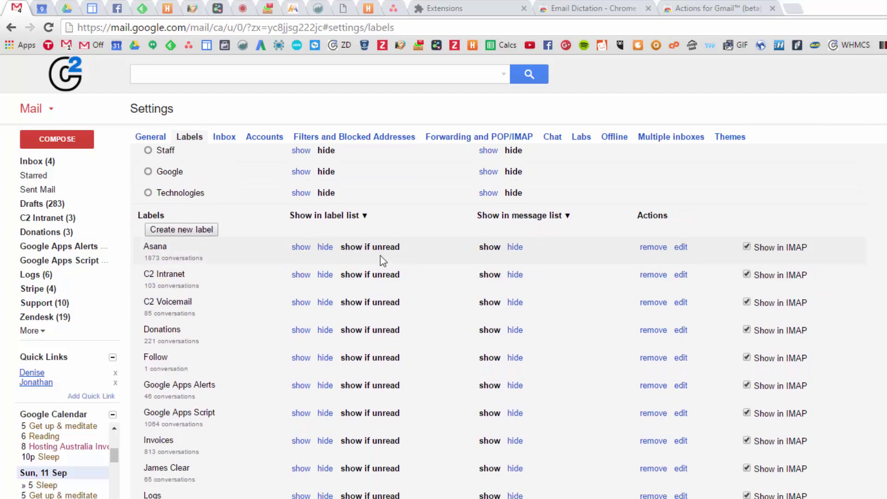
scroll(383, 319, "down", 2)
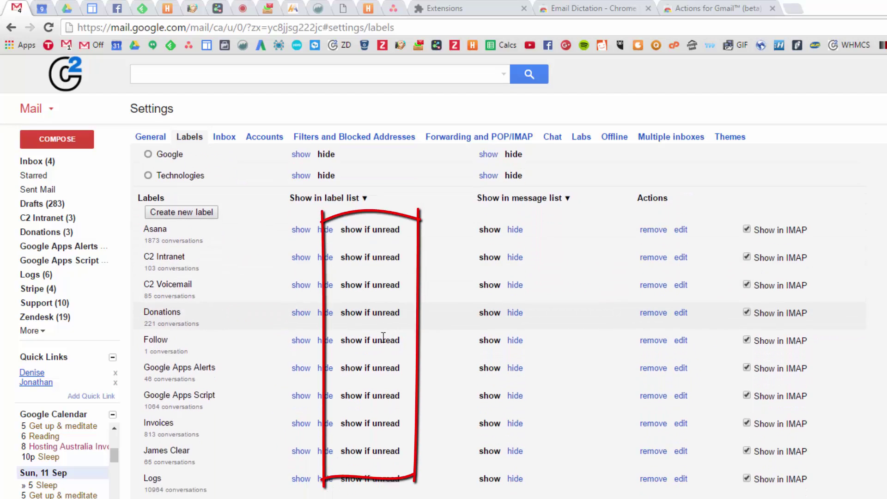
scroll(362, 396, "down", 3)
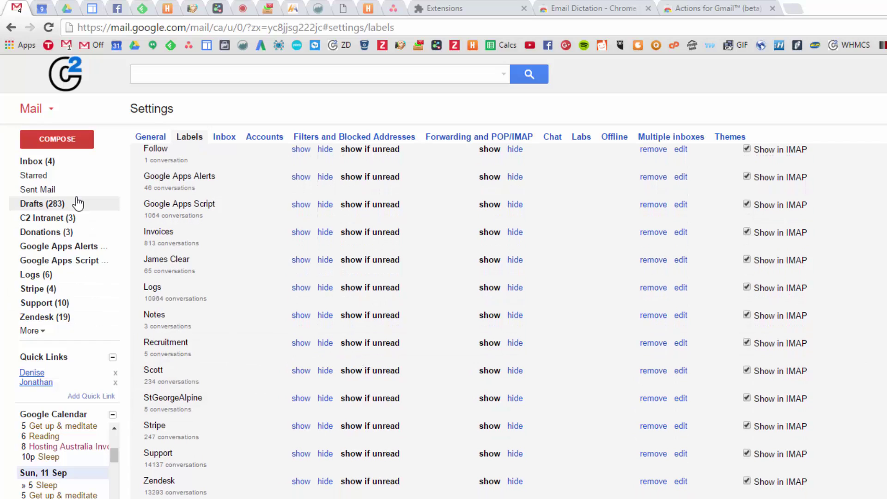
Select all 100 C2 Intranet conversations, mark them as read, then deselect them
left_click(72, 220)
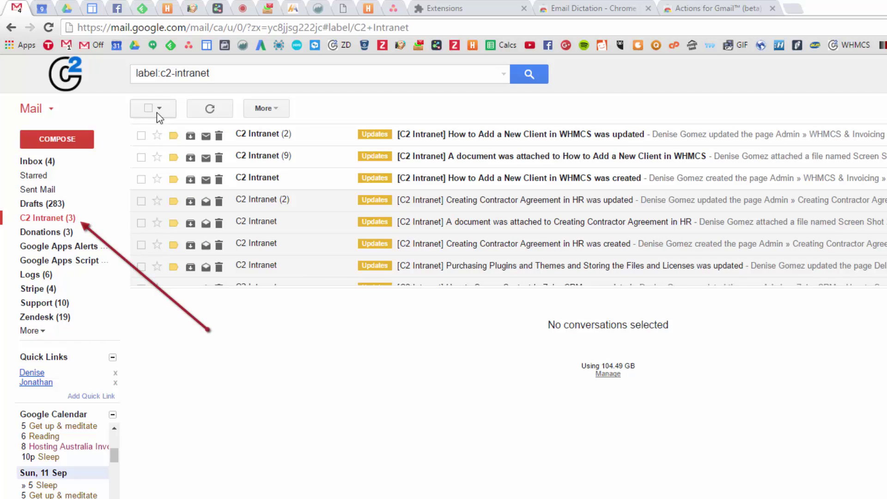
left_click(151, 113)
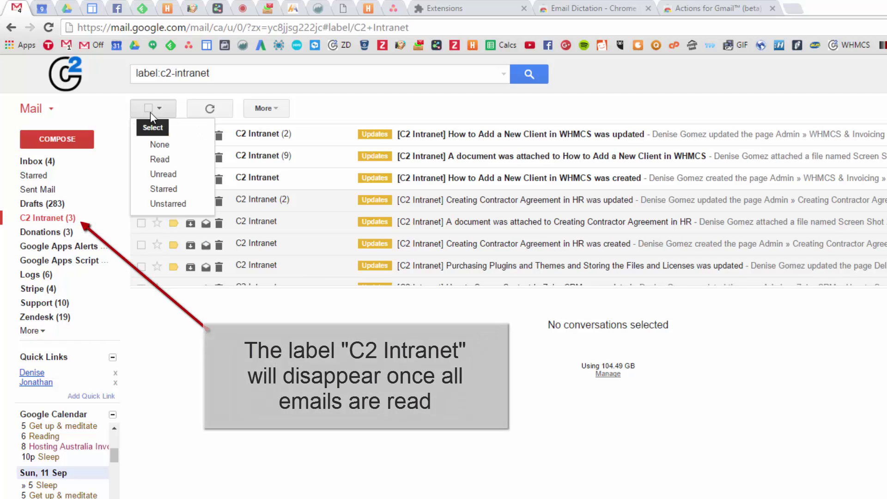
left_click(150, 131)
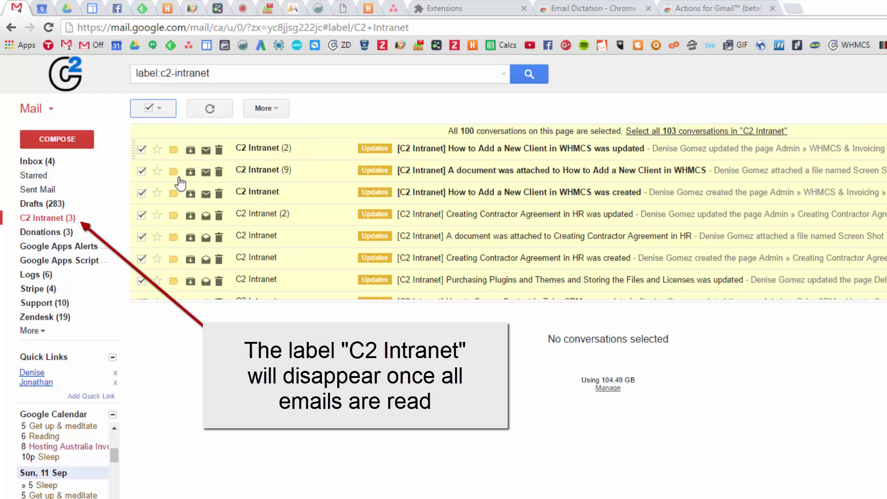
left_click(258, 113)
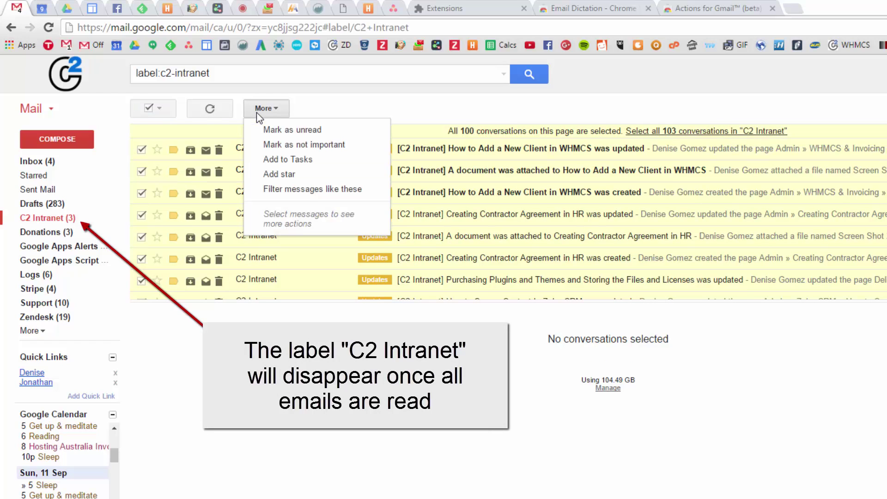
left_click(273, 130)
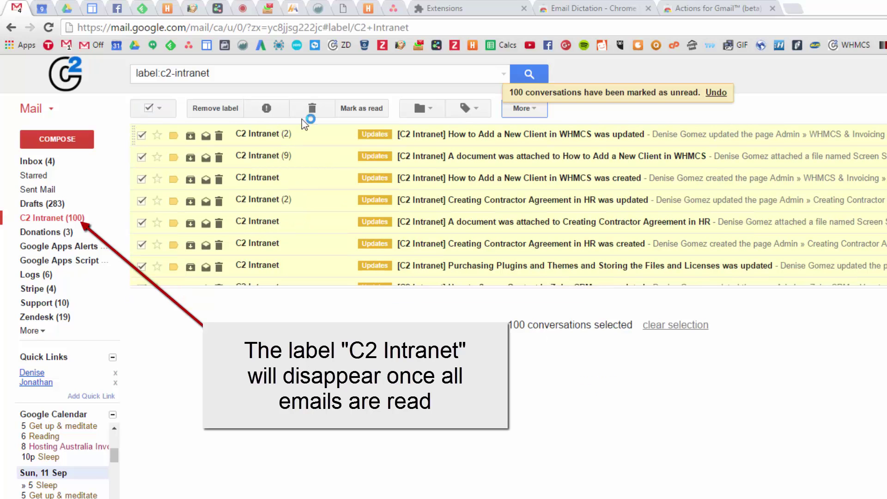
left_click(367, 111)
left_click(374, 111)
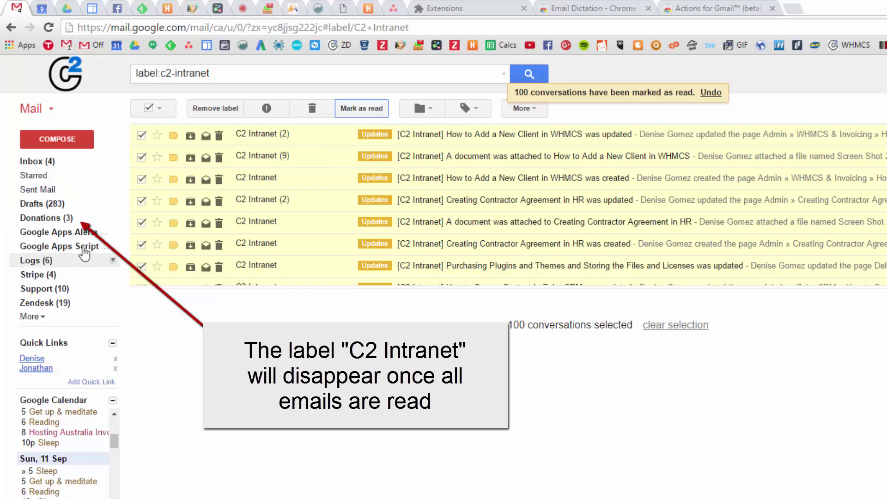
left_click(149, 110)
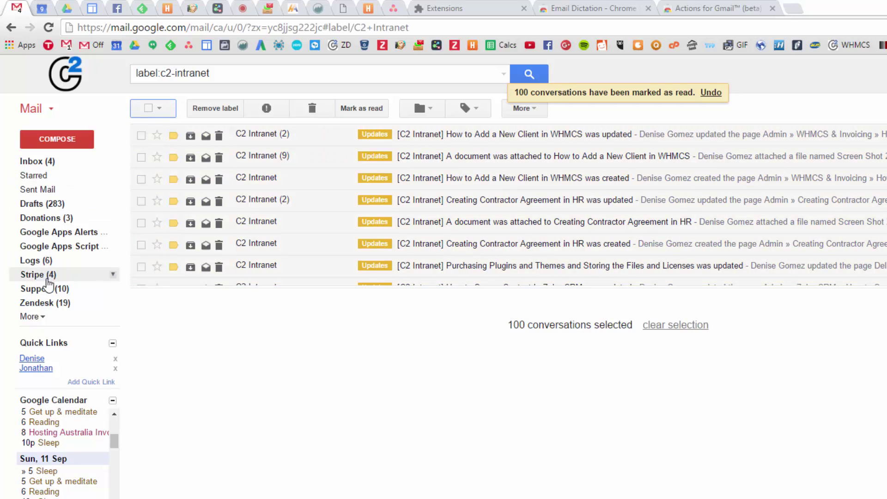